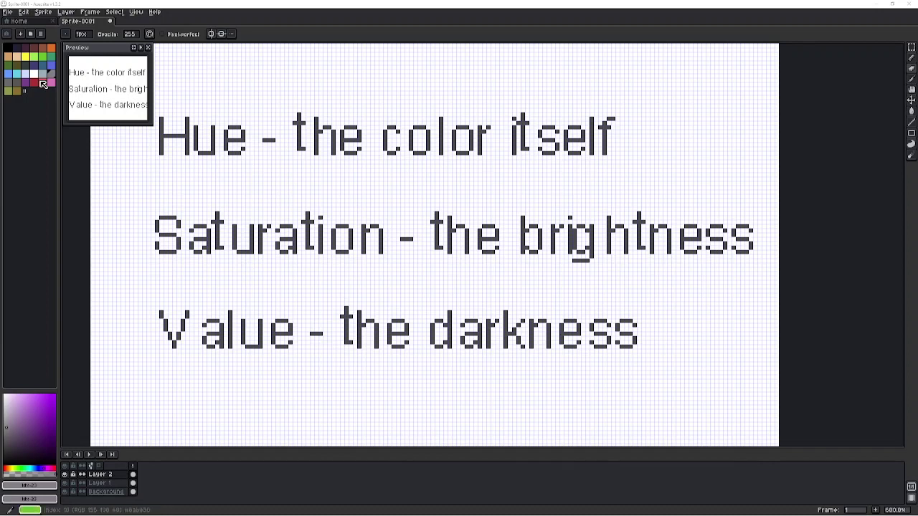
right_click(43, 84)
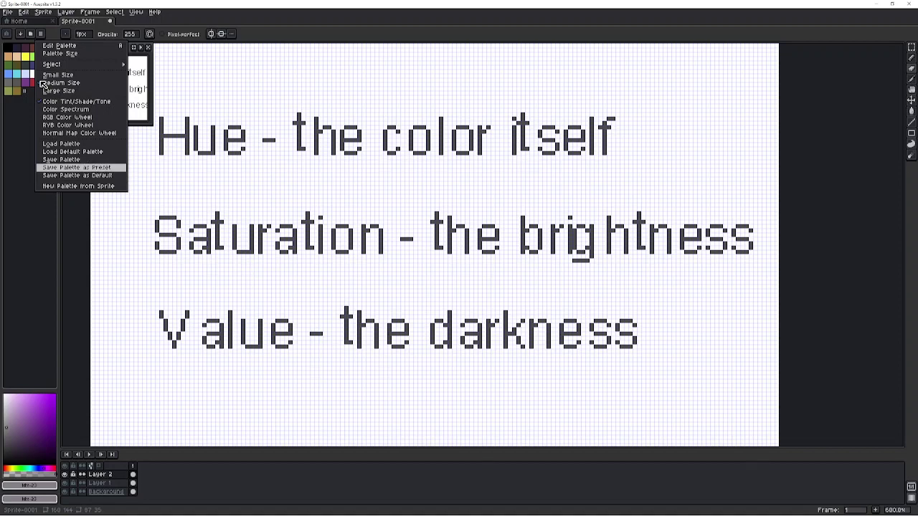
click(75, 167)
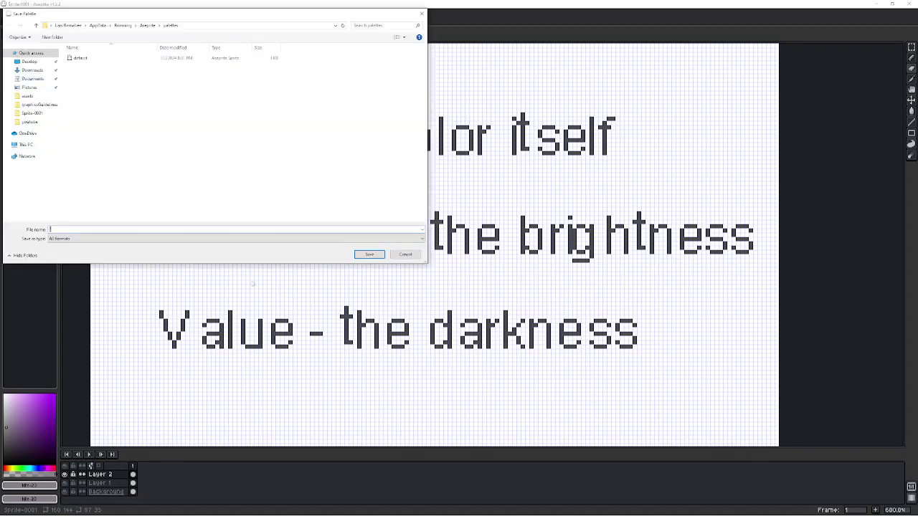
click(405, 255)
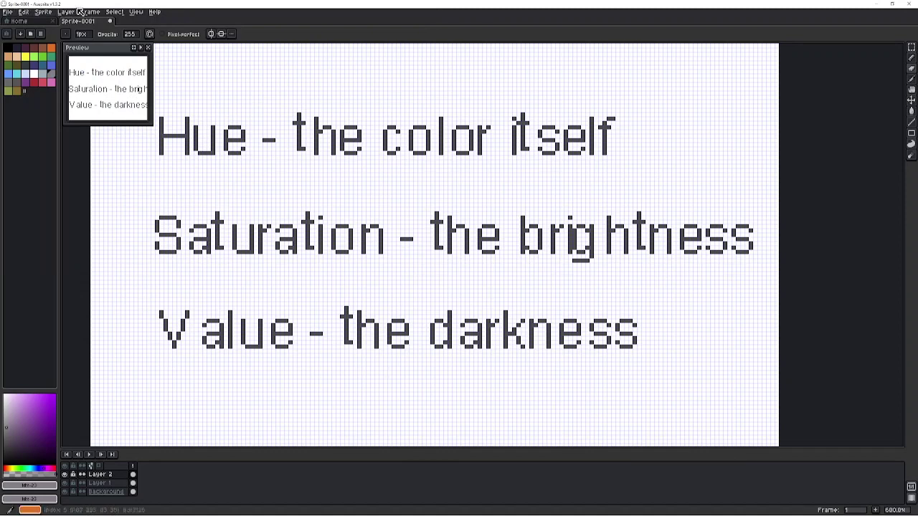
Save the current palette as the default palette
click(41, 34)
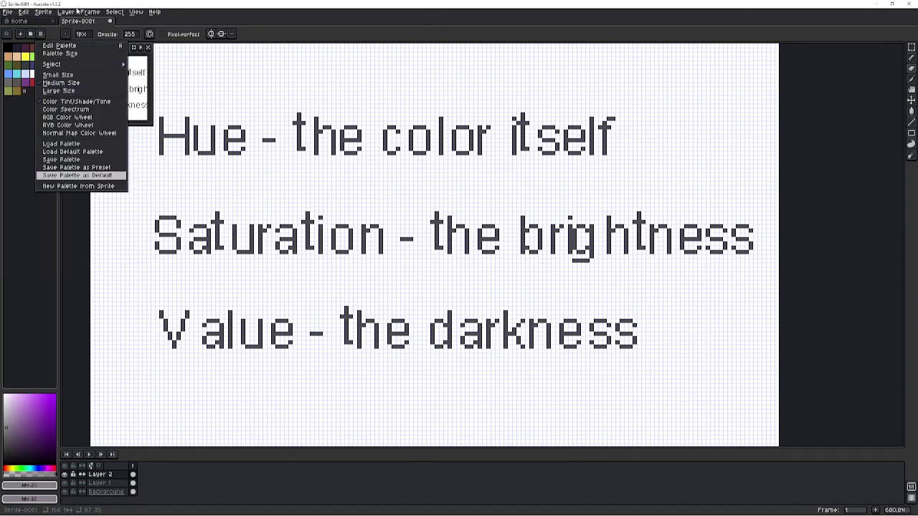
click(96, 176)
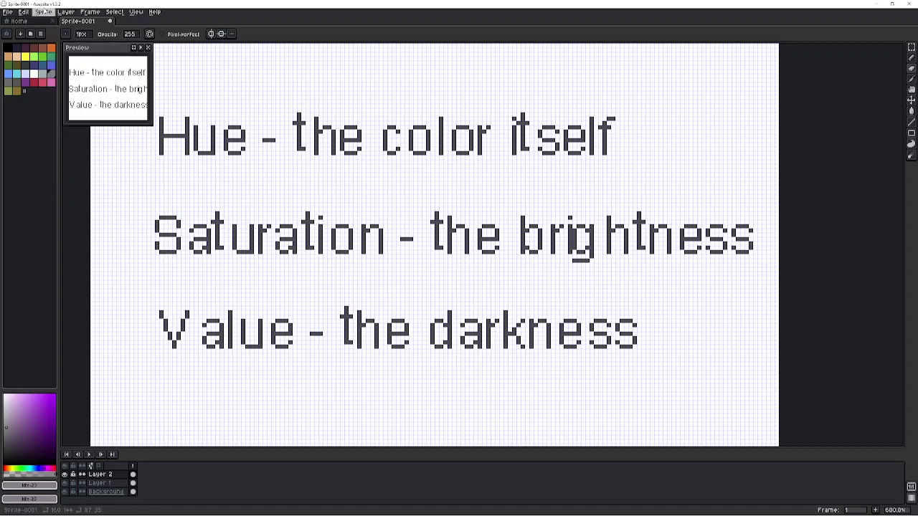
click(44, 12)
click(44, 11)
click(41, 34)
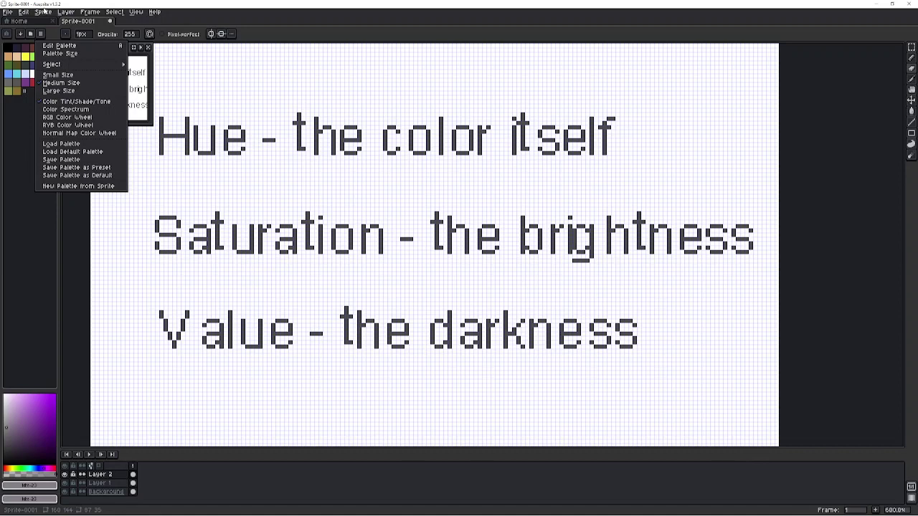
key(Up)
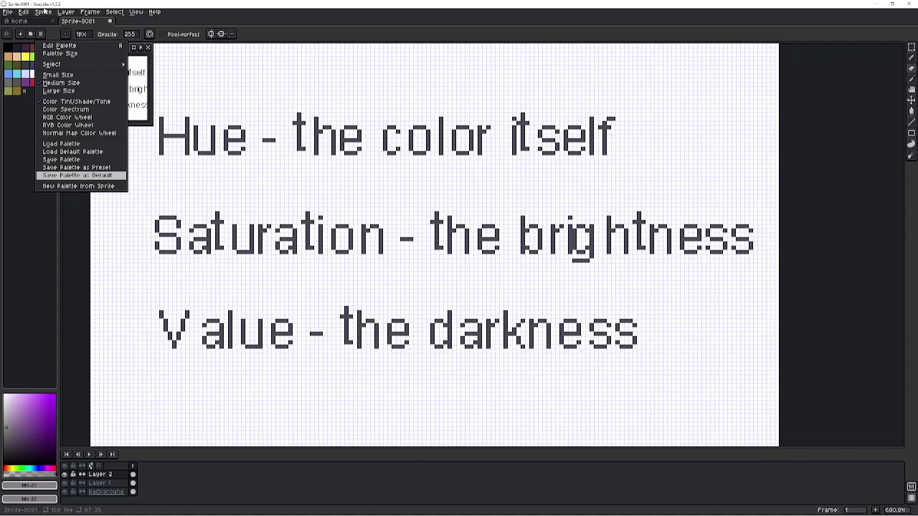
key(Escape)
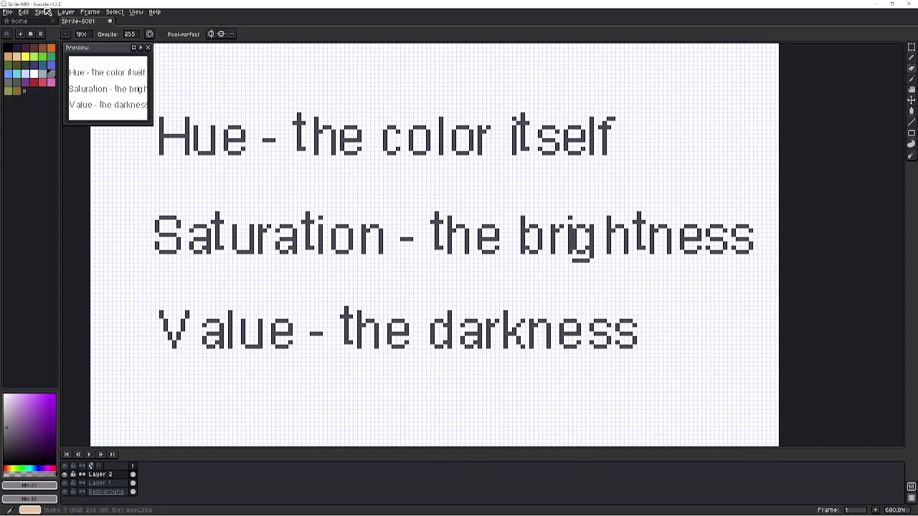
Look through the palette's color swatches, from the light peach to the dark navy at index 1
click(8, 83)
click(16, 74)
click(16, 65)
click(16, 57)
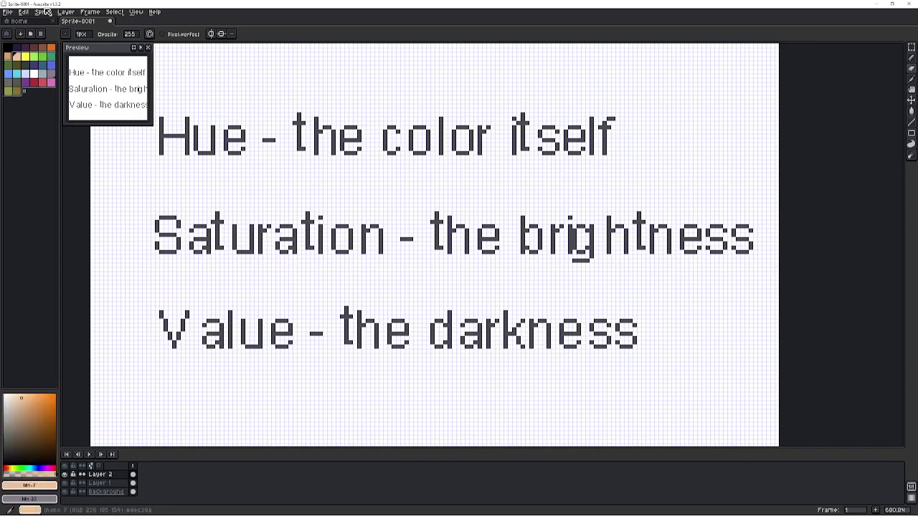
click(16, 48)
click(17, 57)
click(17, 65)
key(bracketright)
key(bracketright)
key(bracketright)
key(bracketright)
key(bracketright)
key(bracketright)
key(bracketright)
key(bracketright)
key(bracketright)
key(bracketright)
key(bracketright)
key(bracketright)
key(bracketright)
key(bracketright)
key(bracketright)
key(bracketright)
key(bracketright)
key(bracketright)
key(bracketright)
key(bracketright)
key(bracketright)
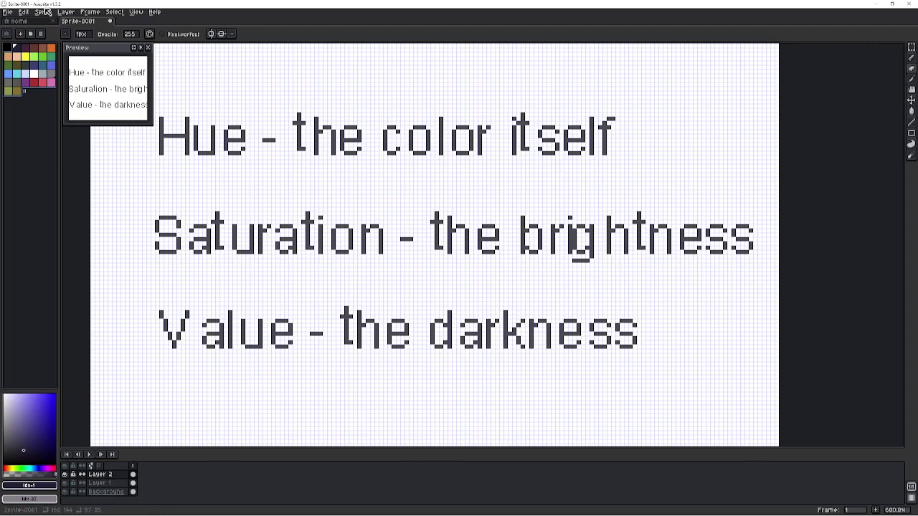
Delete the last color of the palette, the brown swatch at index 31
key(bracketleft)
key(bracketleft)
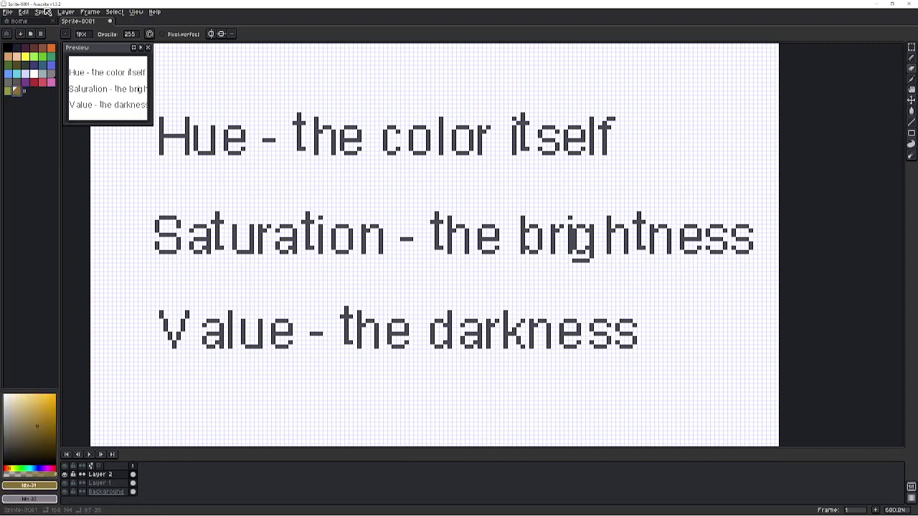
key(bracketleft)
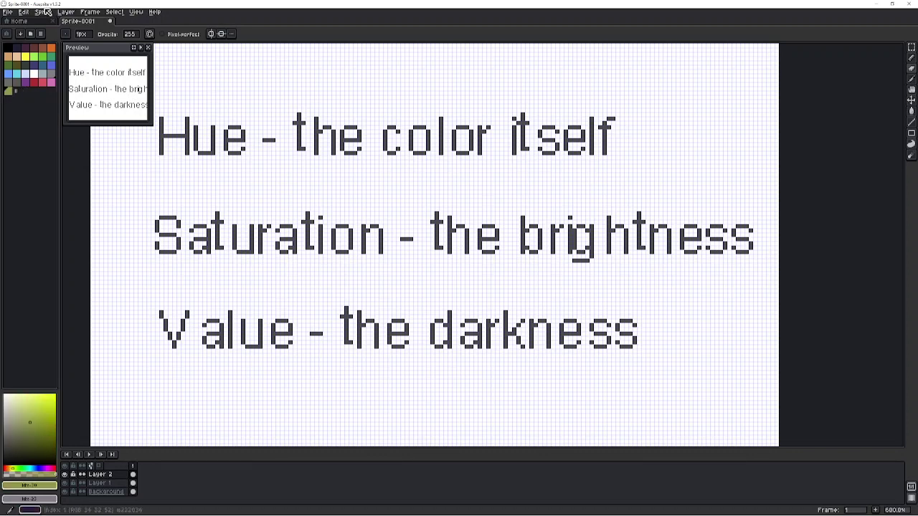
Select all palette colors from index 1 to the last one and delete them, keeping only black
click(16, 65)
key(bracketleft)
key(bracketleft)
key(bracketleft)
key(bracketleft)
key(bracketleft)
key(bracketleft)
key(bracketleft)
key(bracketleft)
key(bracketleft)
key(bracketleft)
key(bracketleft)
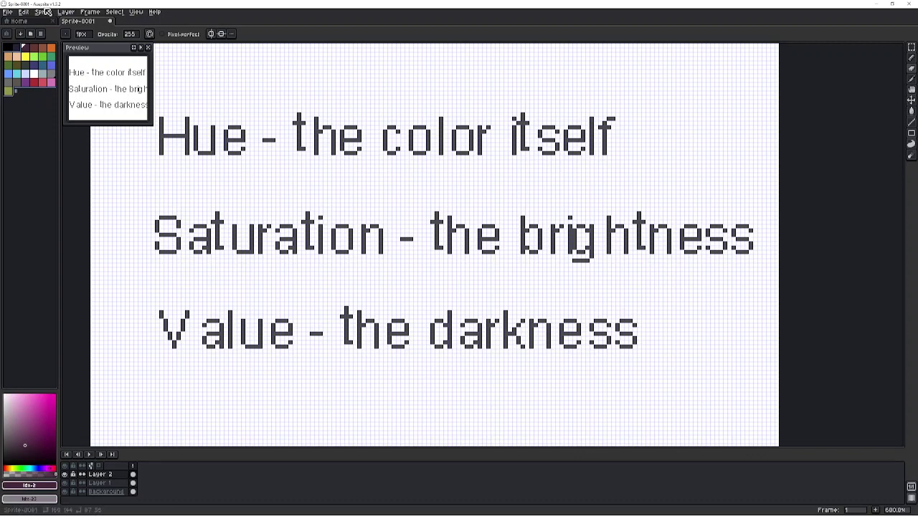
key(bracketleft)
key(bracketleft)
key(bracketleft)
key(bracketleft)
key(bracketleft)
key(bracketleft)
key(bracketleft)
key(bracketleft)
key(bracketleft)
key(bracketleft)
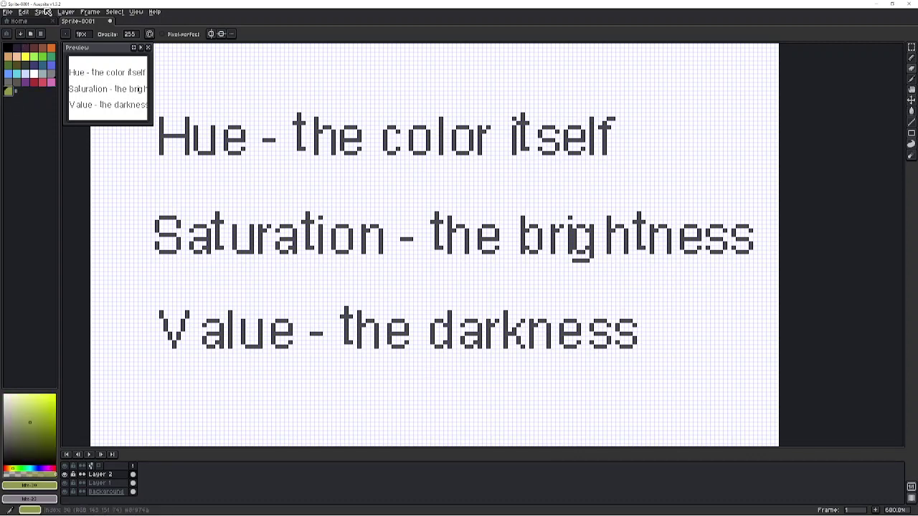
key(bracketleft)
key(bracketleft)
key(bracketleft)
key(bracketleft)
key(bracketleft)
key(bracketleft)
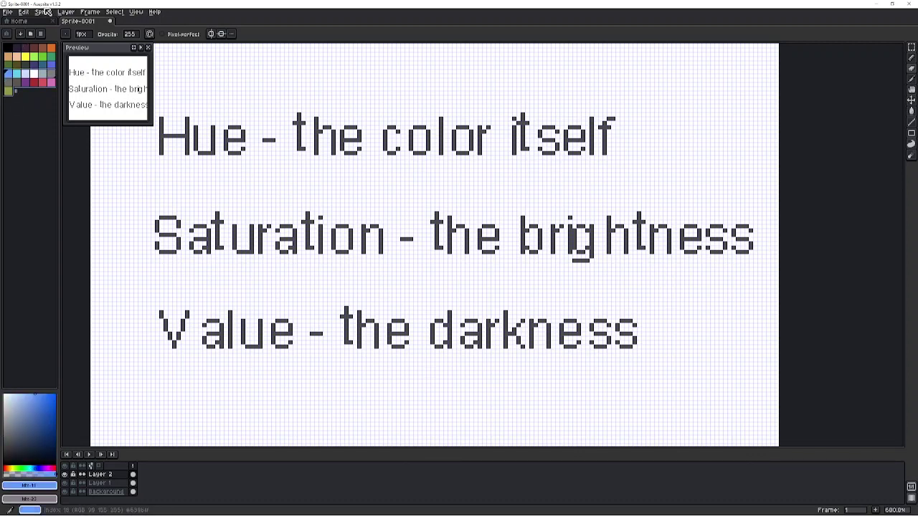
key(bracketleft)
key(bracketleft)
key(bracketleft)
key(bracketleft)
key(bracketleft)
key(bracketleft)
key(bracketleft)
key(bracketleft)
key(bracketleft)
key(bracketleft)
key(bracketleft)
key(bracketleft)
key(bracketleft)
key(bracketleft)
key(bracketleft)
key(bracketleft)
key(bracketleft)
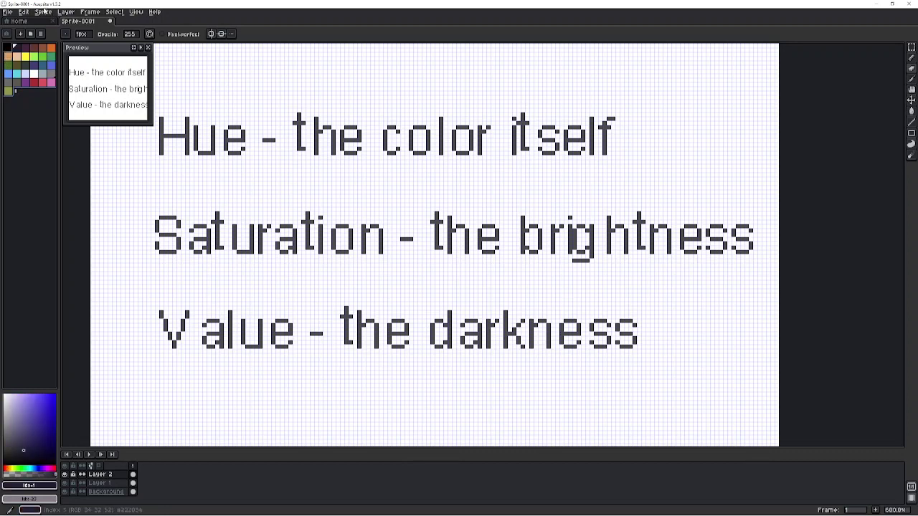
key(bracketleft)
key(Delete)
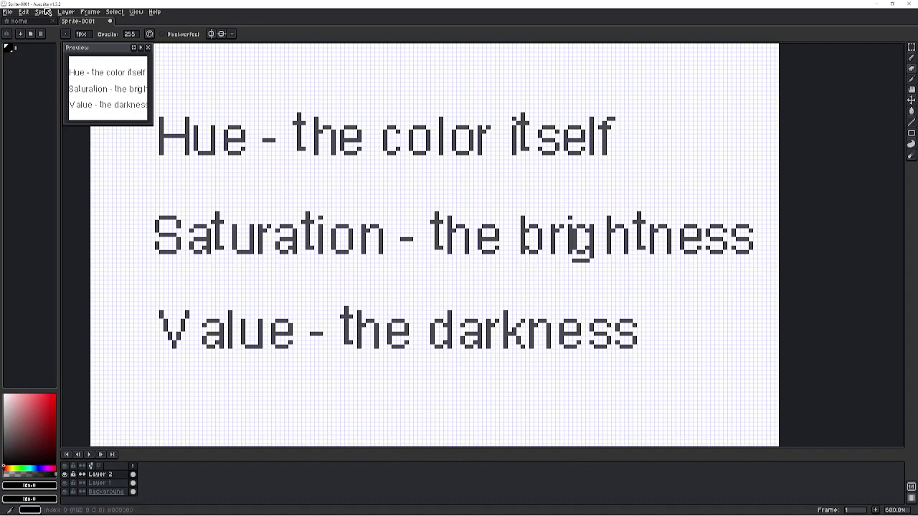
Draw a wavy test stroke with the Pencil tool below the Value line on Layer 2 and undo it
key(b)
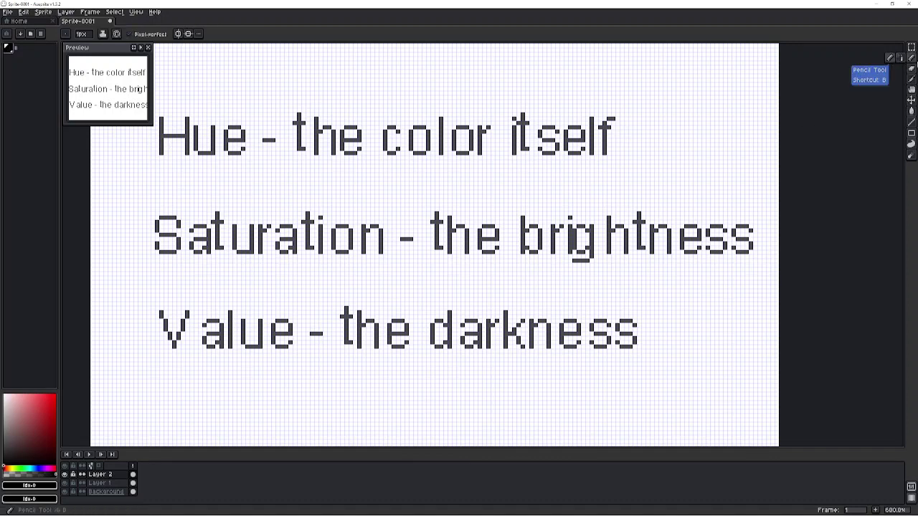
mouse_move(272, 420)
mouse_down()
mouse_move(386, 389)
mouse_move(486, 386)
mouse_up()
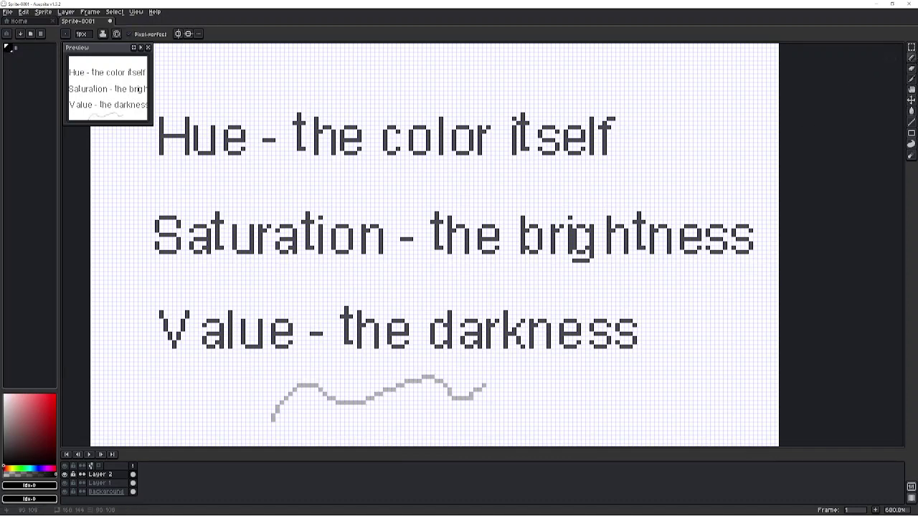
key(ctrl+z)
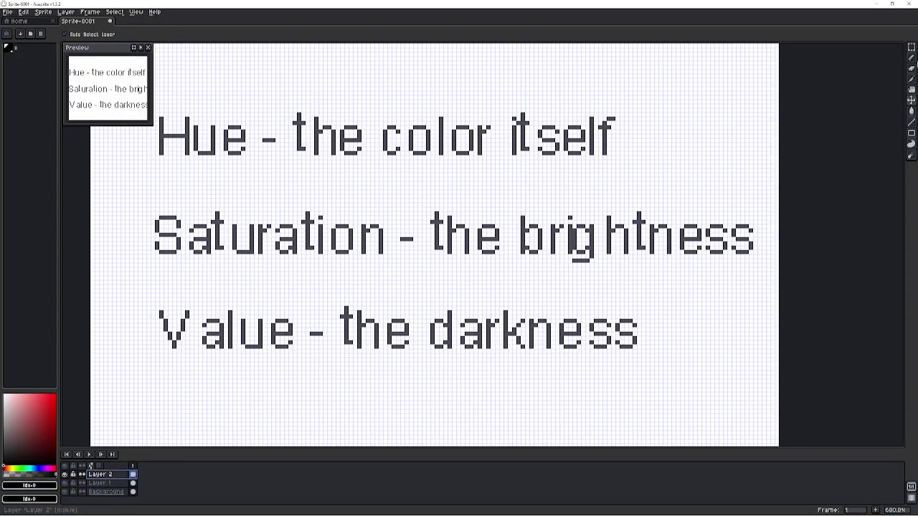
Try to delete Layer 2 and undo the removal
drag(115, 475, 115, 481)
right_click(117, 473)
click(115, 474)
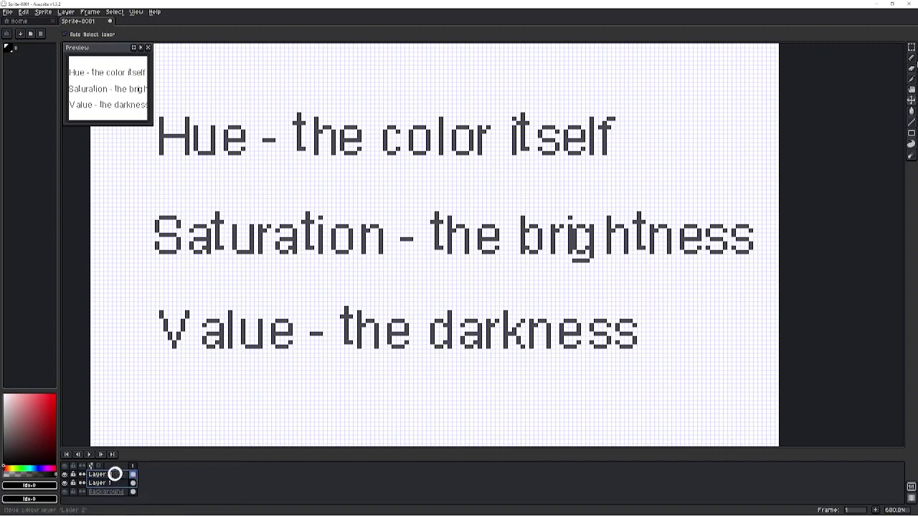
right_click(115, 474)
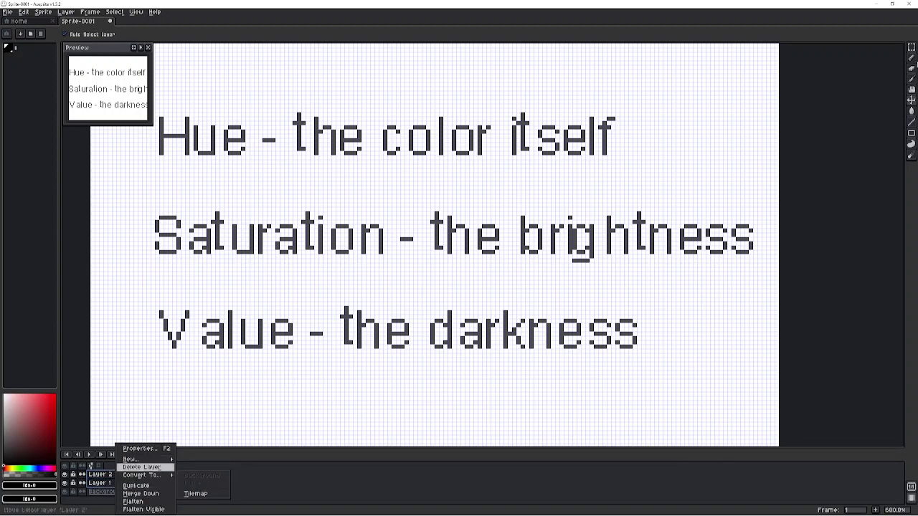
key(Return)
key(ctrl+z)
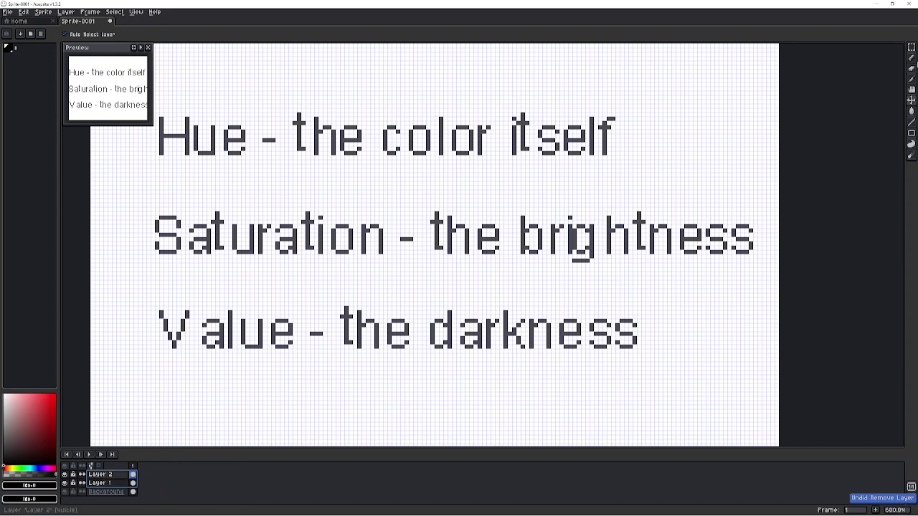
Delete Layer 2 from the sprite
click(115, 474)
right_click(117, 474)
click(128, 468)
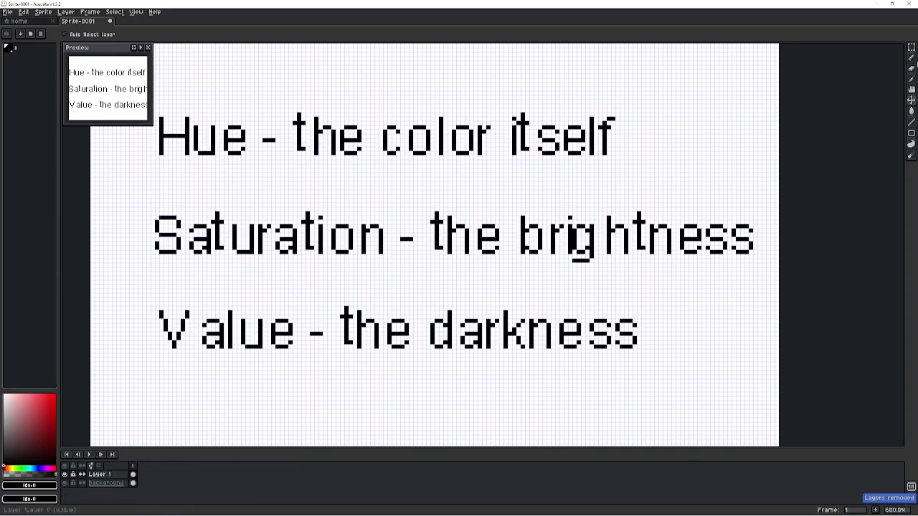
Draw a short black Pencil stroke on Layer 1 below the Value line and undo it
key(b)
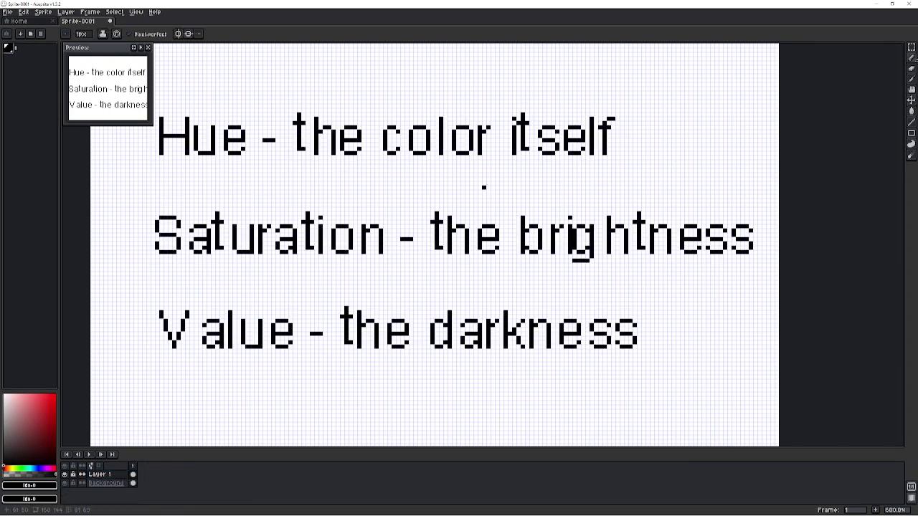
drag(337, 403, 418, 399)
key(ctrl+z)
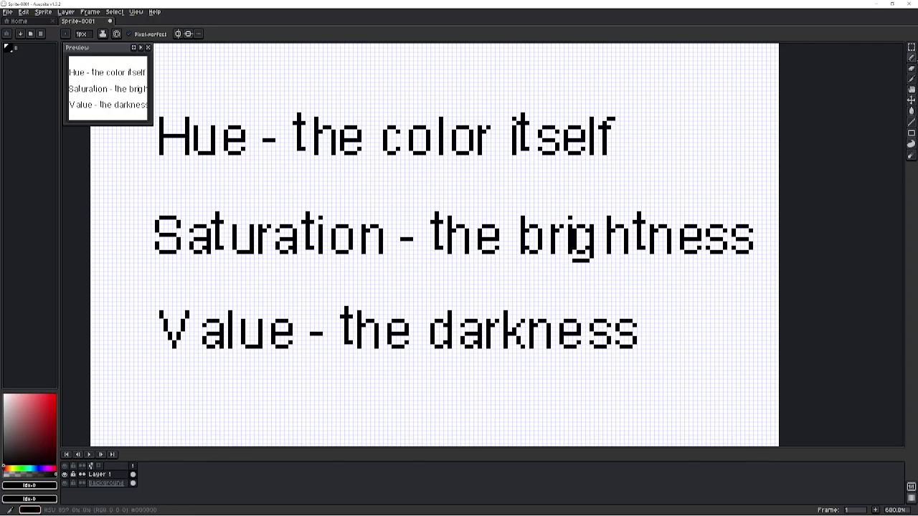
Set the foreground color to a blue with hue 235° and 100% saturation and value
drag(5, 468, 38, 468)
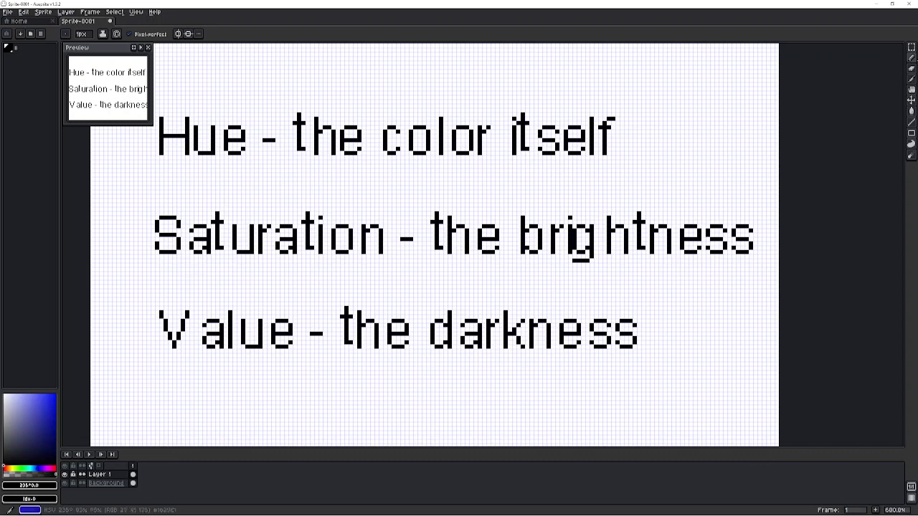
click(55, 397)
mouse_move(55, 396)
mouse_down()
mouse_move(44, 412)
mouse_move(47, 403)
mouse_up()
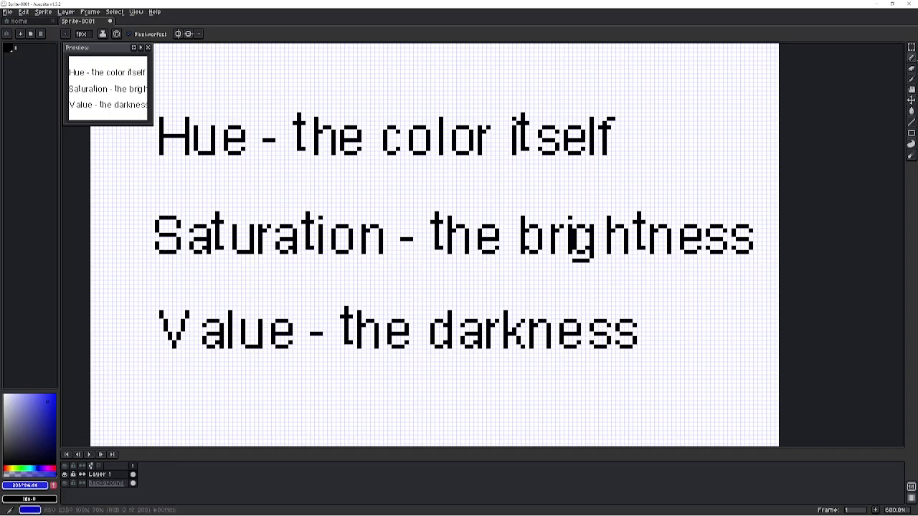
mouse_move(47, 402)
mouse_down()
mouse_move(39, 406)
mouse_move(57, 394)
mouse_up()
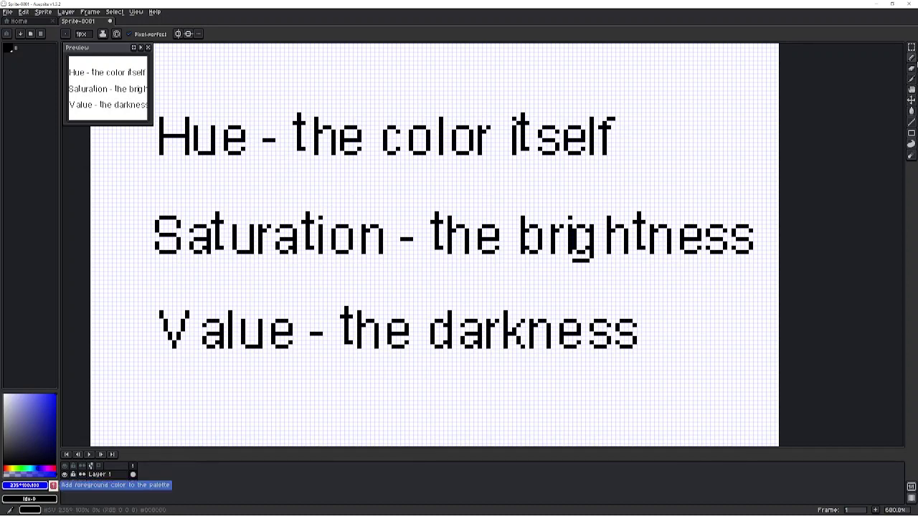
Pick the blue again at 100% saturation and value, and add it to the palette
click(49, 397)
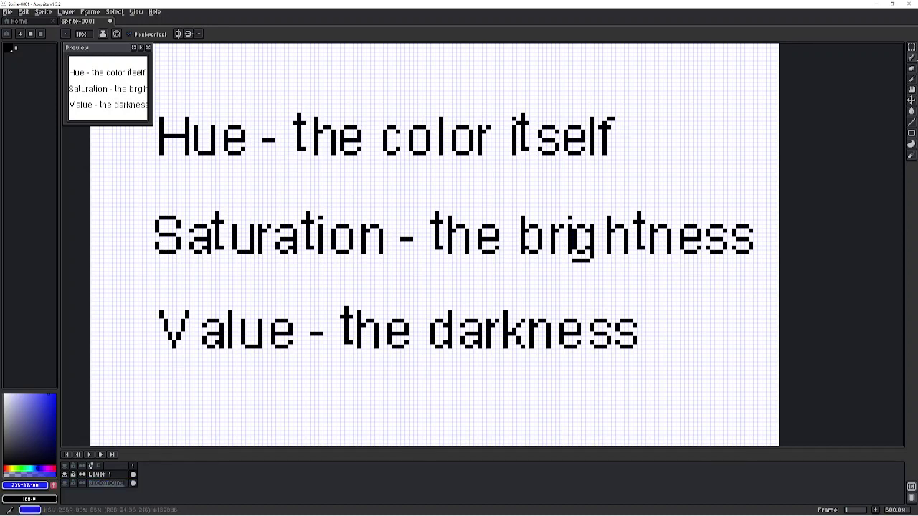
click(55, 394)
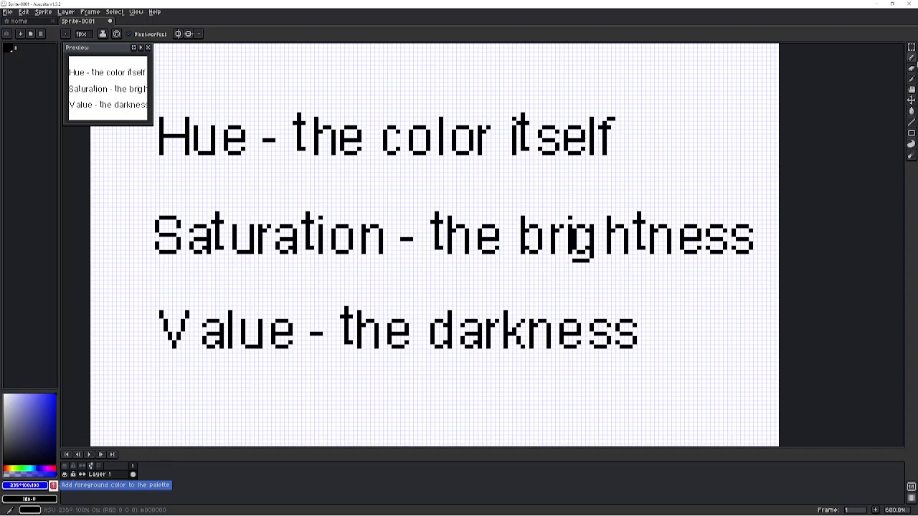
click(53, 485)
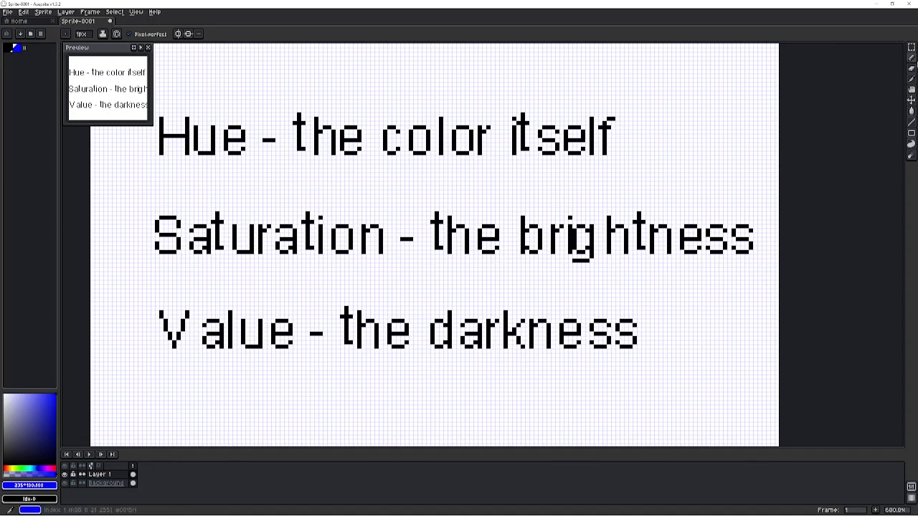
Draw a wavy Pencil stroke below the Value line using the blue palette color at index 1
click(17, 47)
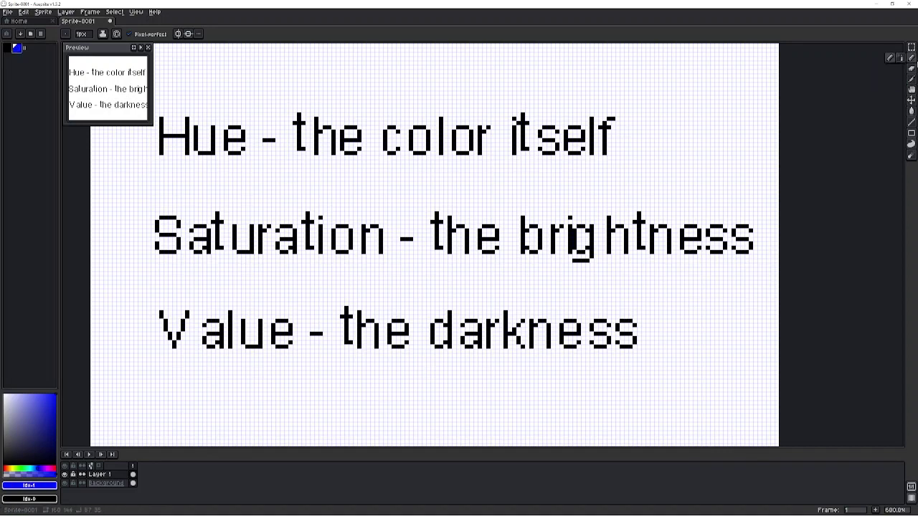
drag(338, 412, 508, 390)
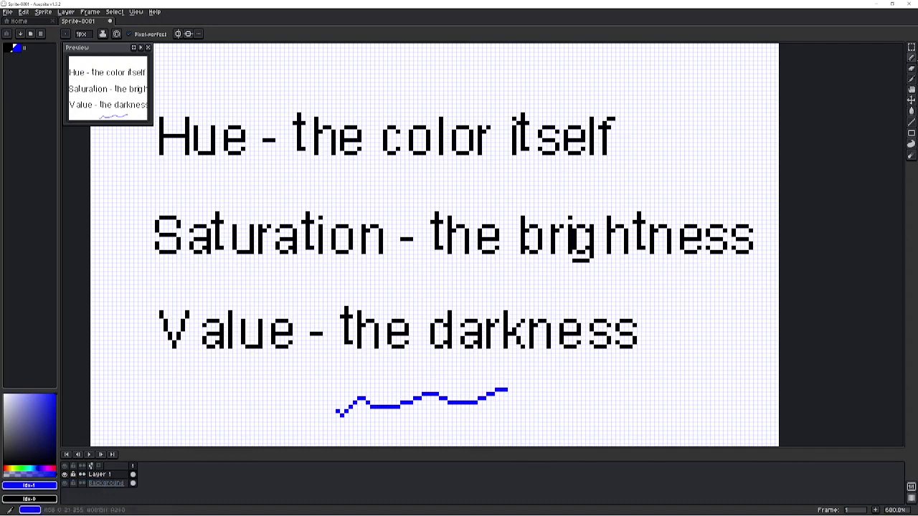
Add the blue with alpha 127 to the palette and scribble an oval blob with it below the word Value
drag(54, 474, 33, 474)
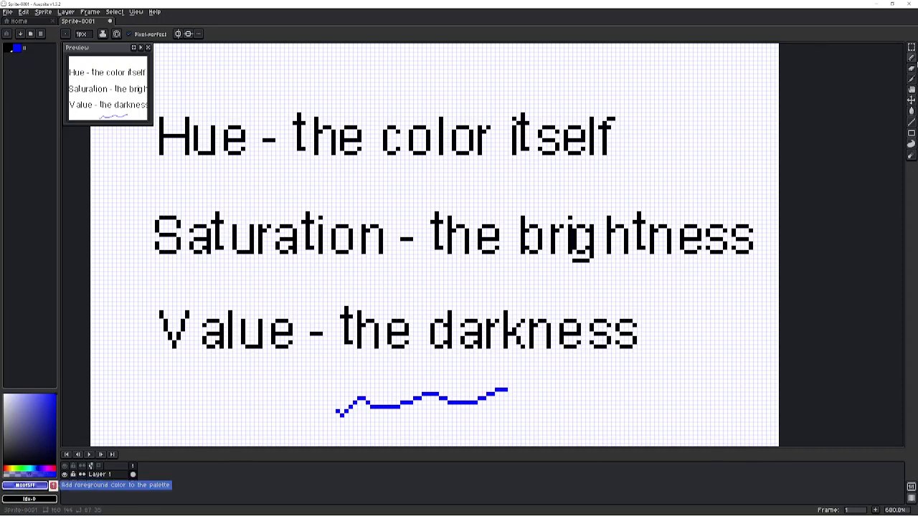
click(53, 485)
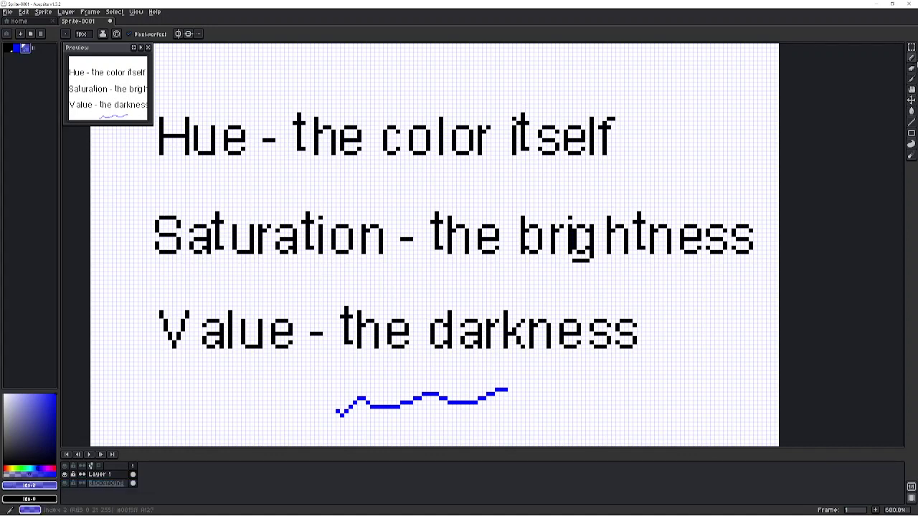
mouse_move(222, 413)
mouse_down()
mouse_move(276, 400)
mouse_move(229, 407)
mouse_move(256, 394)
mouse_move(261, 405)
mouse_move(273, 390)
mouse_move(230, 422)
mouse_move(227, 412)
mouse_move(264, 378)
mouse_up()
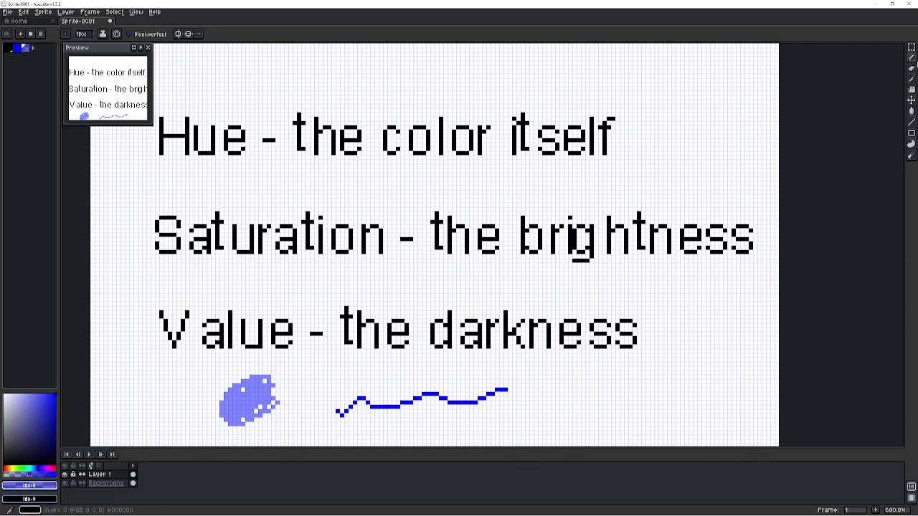
Examine the background color's and the foreground color's RGB and alpha values in their color editors
click(29, 499)
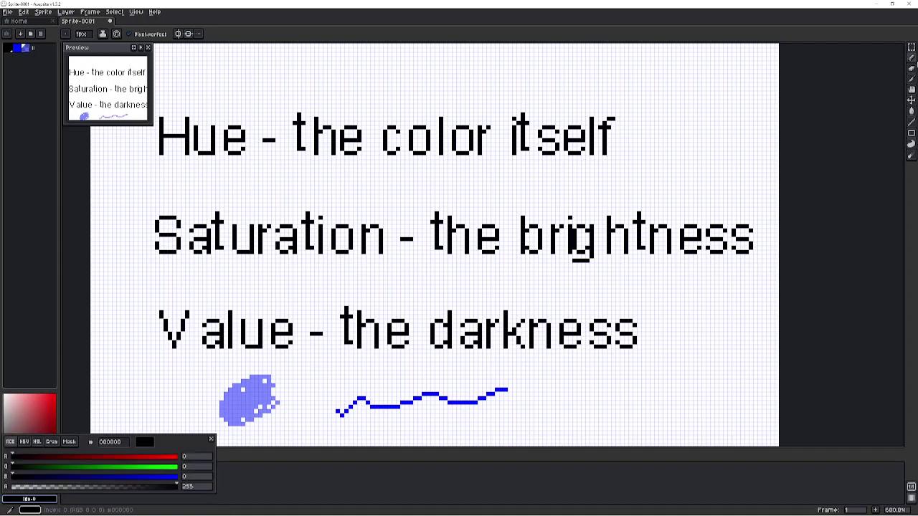
click(28, 498)
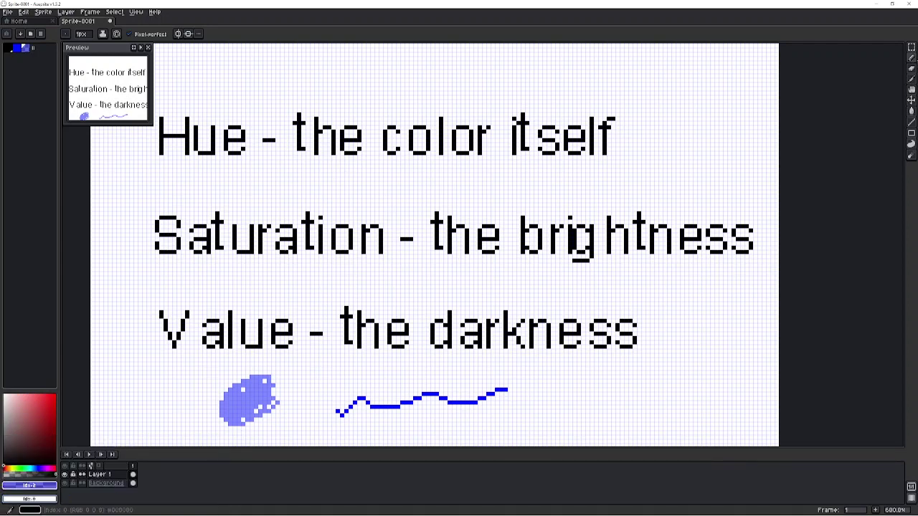
click(28, 498)
click(29, 499)
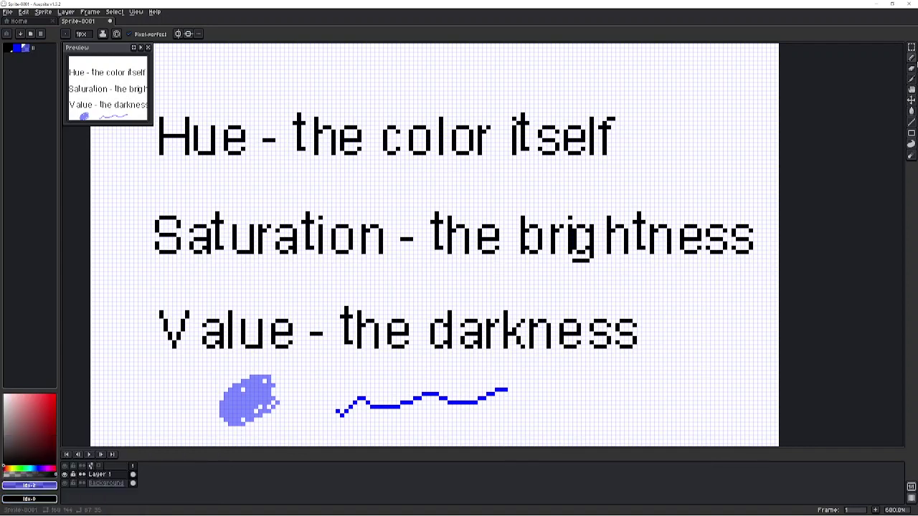
click(28, 485)
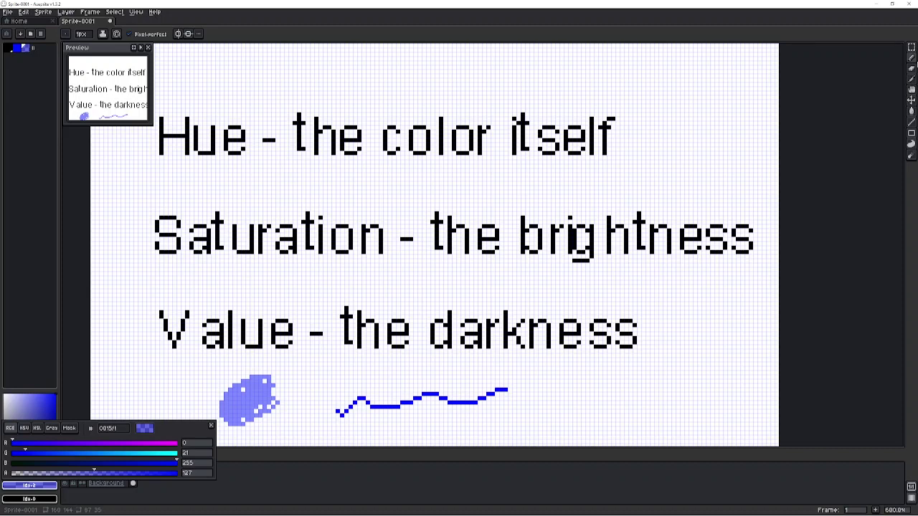
key(shift+n)
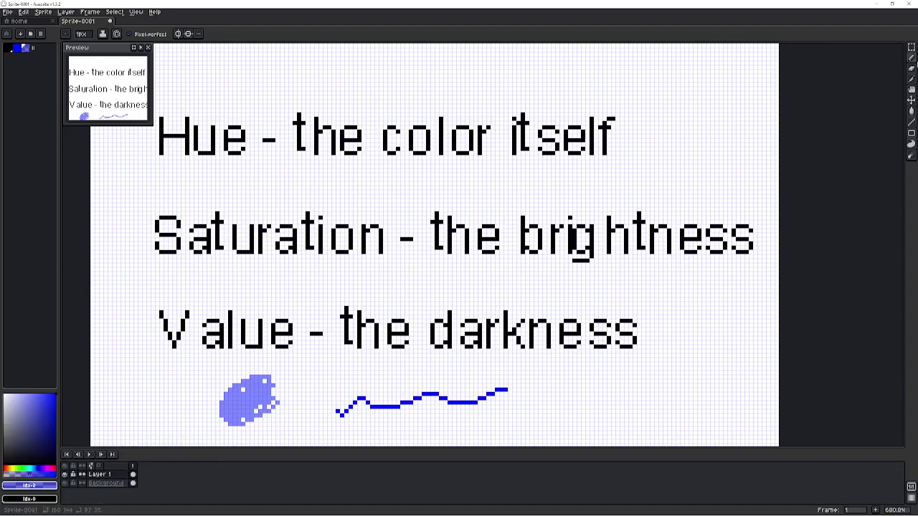
Set the foreground color to a green with hue 130° and compare its RGB and HSV values
click(23, 468)
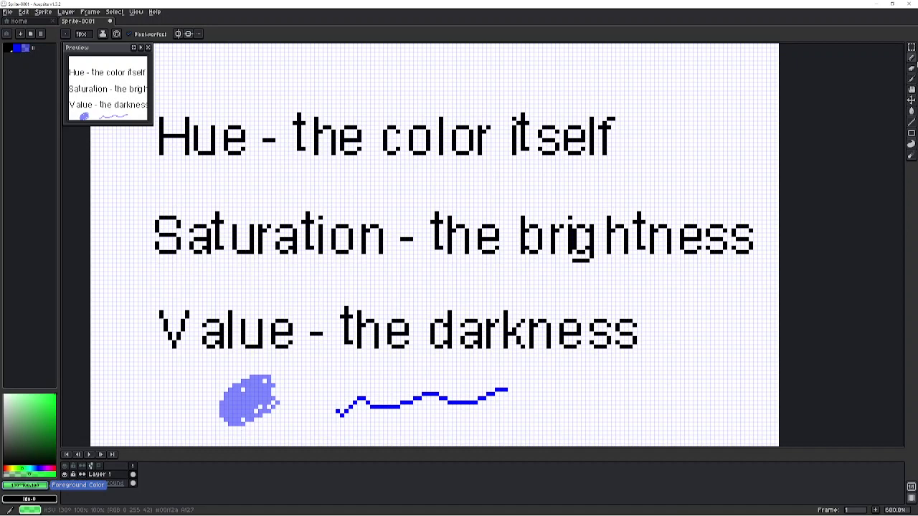
click(26, 485)
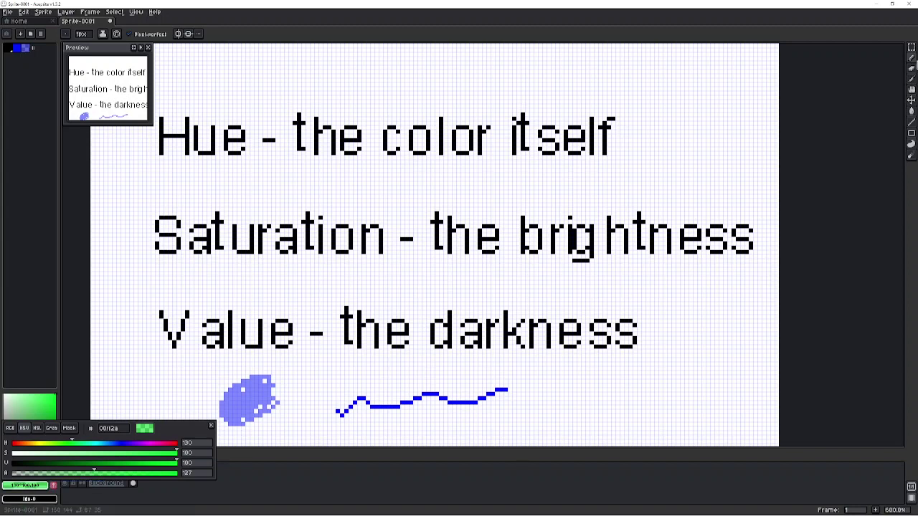
click(10, 428)
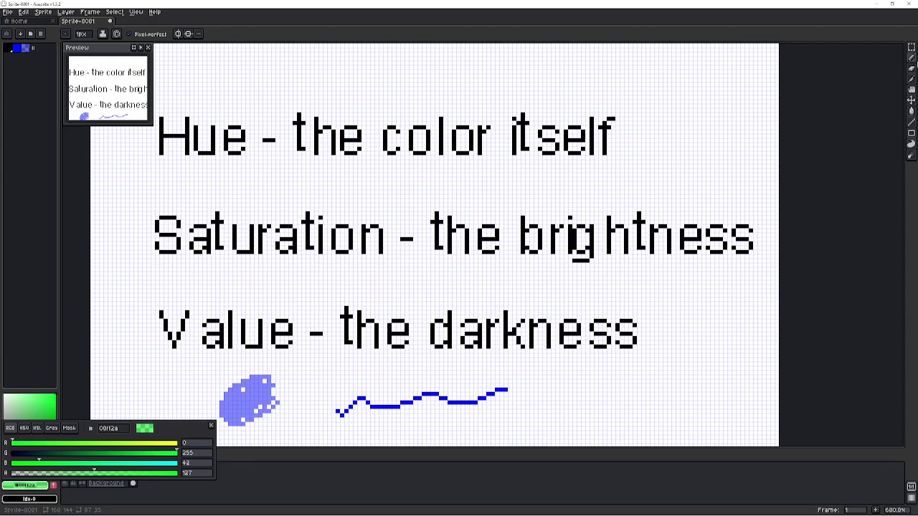
click(24, 428)
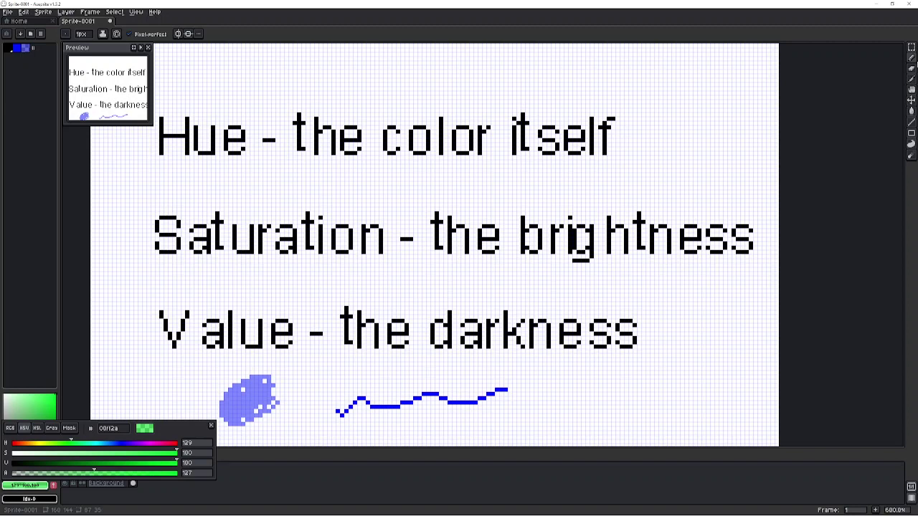
Set the green foreground color's saturation to 66% and its alpha to 255
key(shift+n)
click(25, 486)
key(Escape)
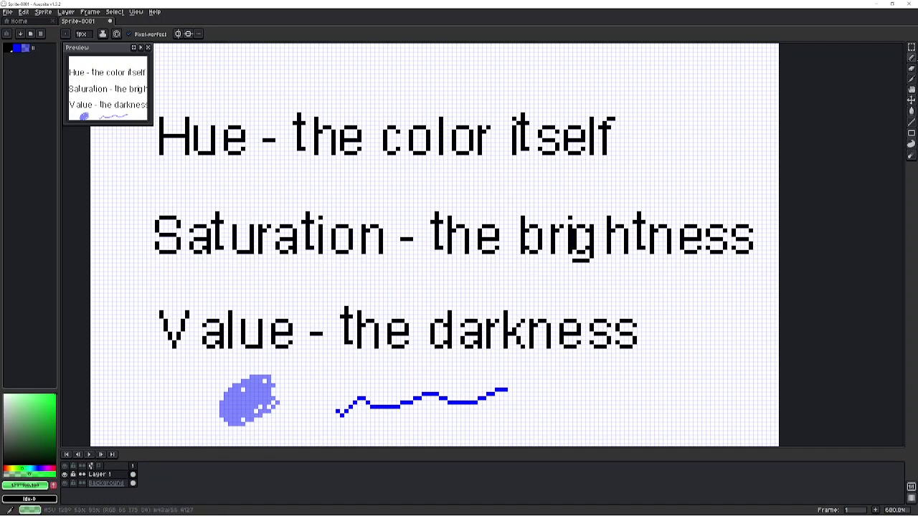
click(25, 486)
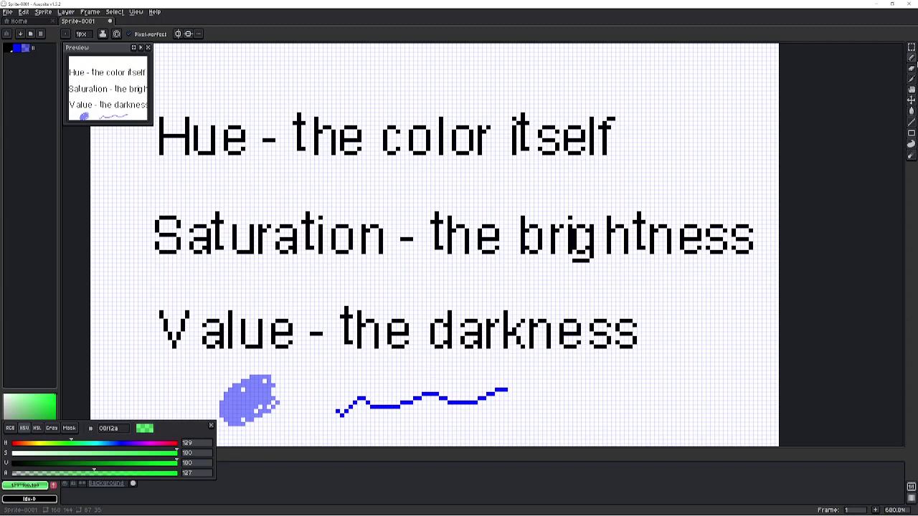
drag(177, 453, 117, 453)
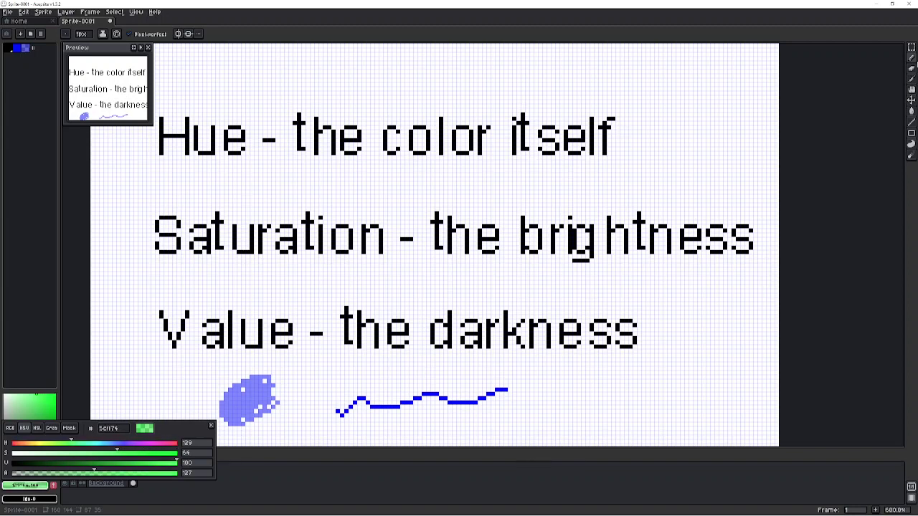
click(71, 412)
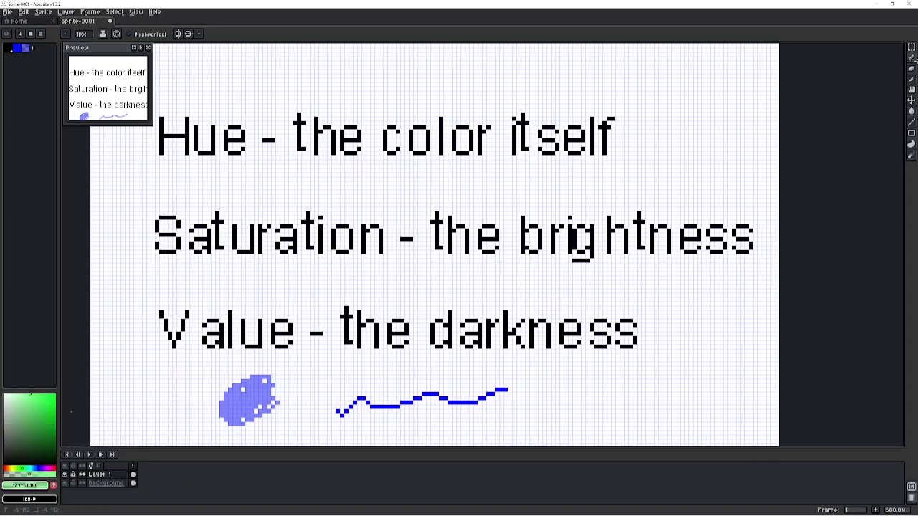
click(29, 486)
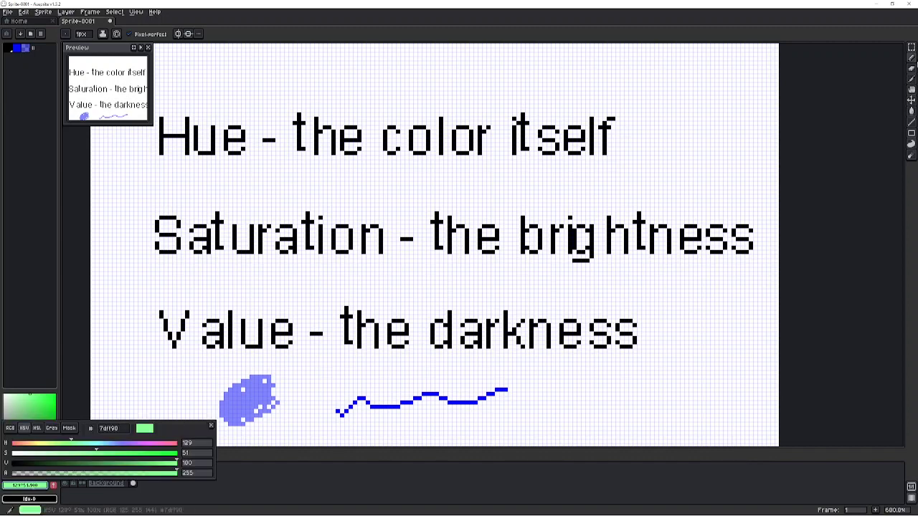
drag(96, 453, 120, 453)
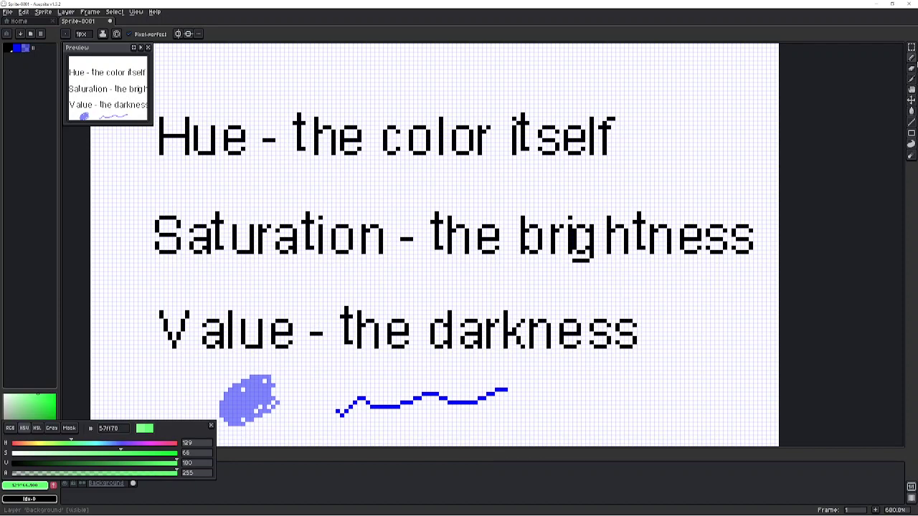
Lower the green foreground color's value in stages to 66%
drag(177, 463, 156, 463)
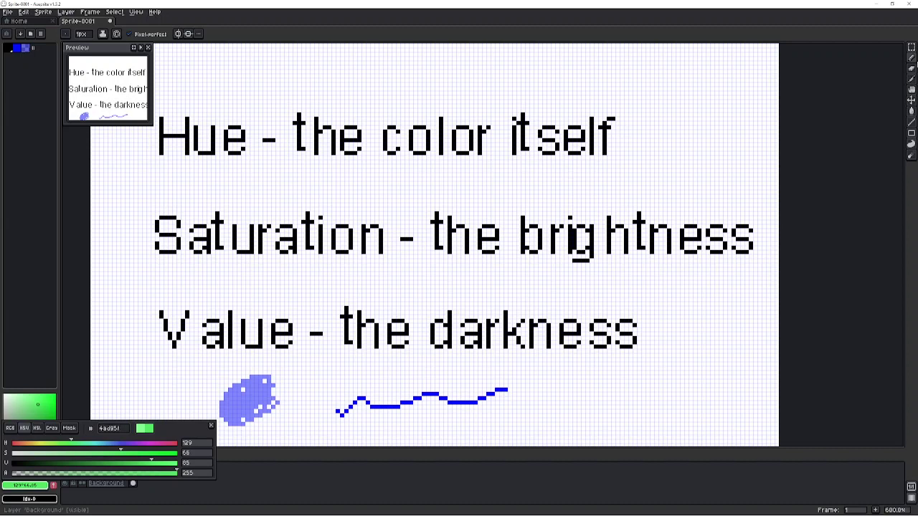
drag(151, 462, 151, 462)
drag(152, 463, 127, 463)
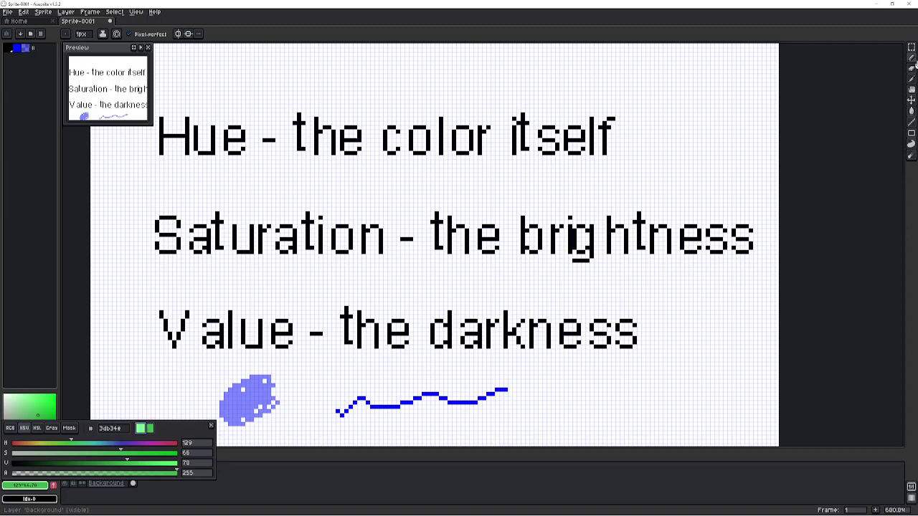
drag(127, 462, 120, 462)
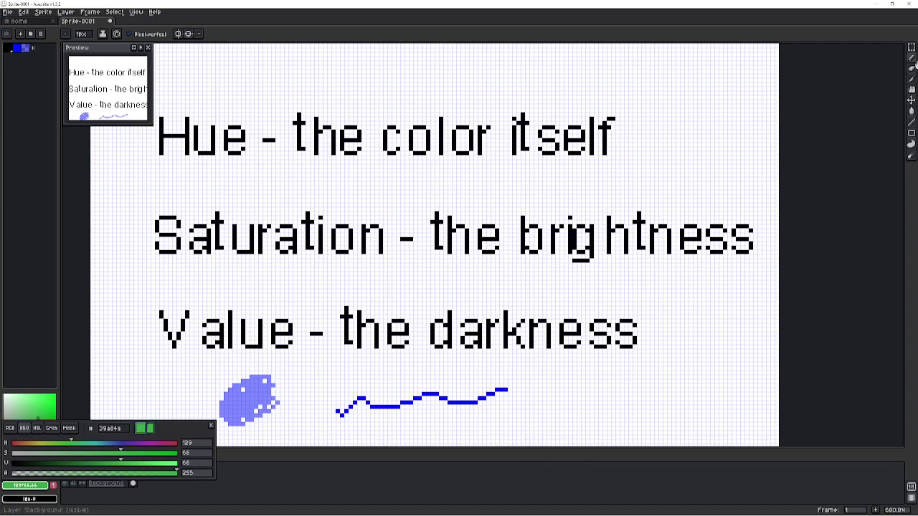
Set the green foreground color's saturation to 100% and its value to 31%
drag(120, 453, 176, 453)
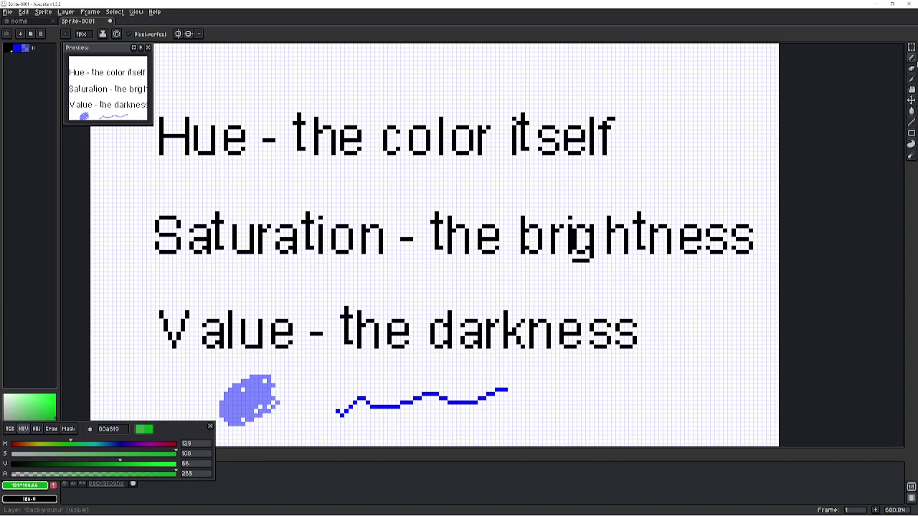
drag(119, 464, 63, 464)
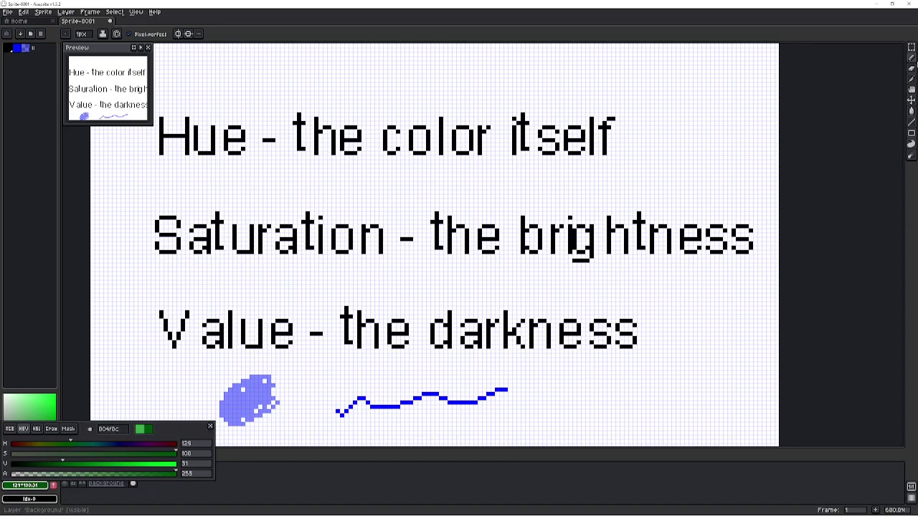
click(147, 428)
click(209, 426)
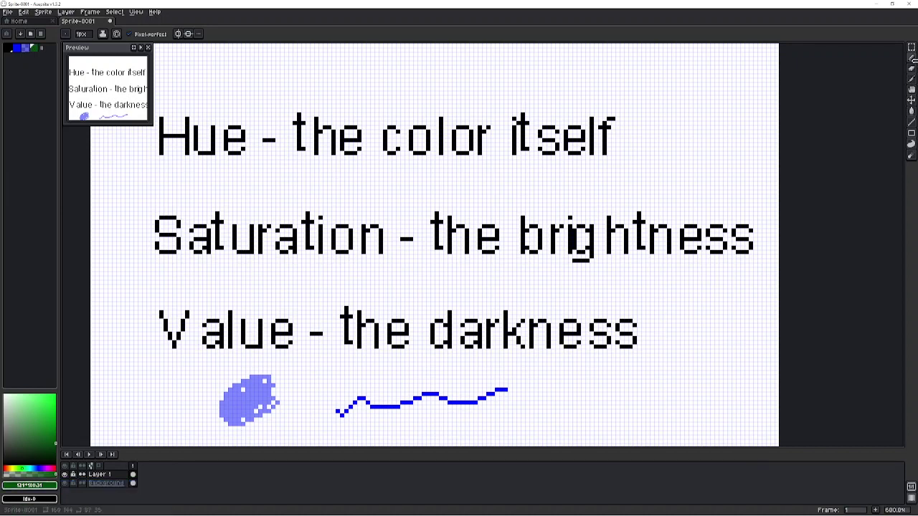
Add the dark green to the palette and scribble a small oval blob with it between the light blue blob and the wavy line
click(52, 485)
drag(308, 390, 337, 378)
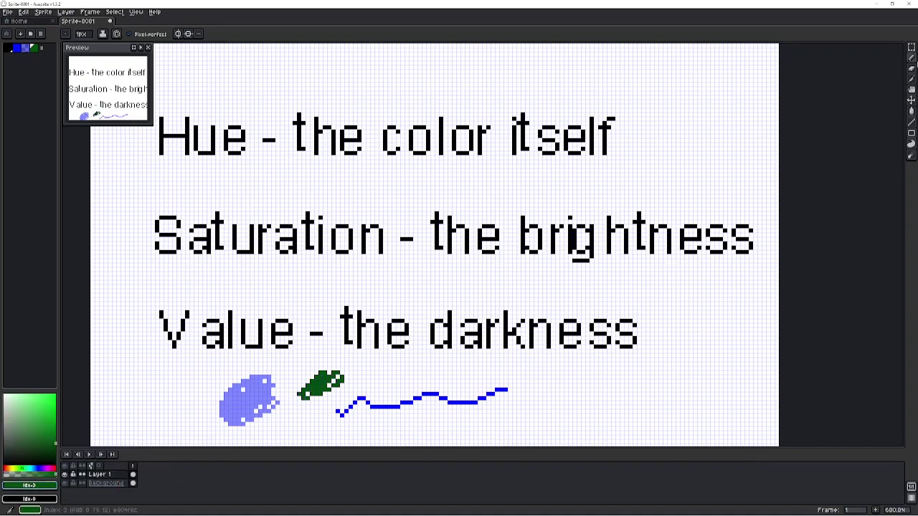
Compare the dark green's HSL and HSV values in the foreground color editor
click(29, 486)
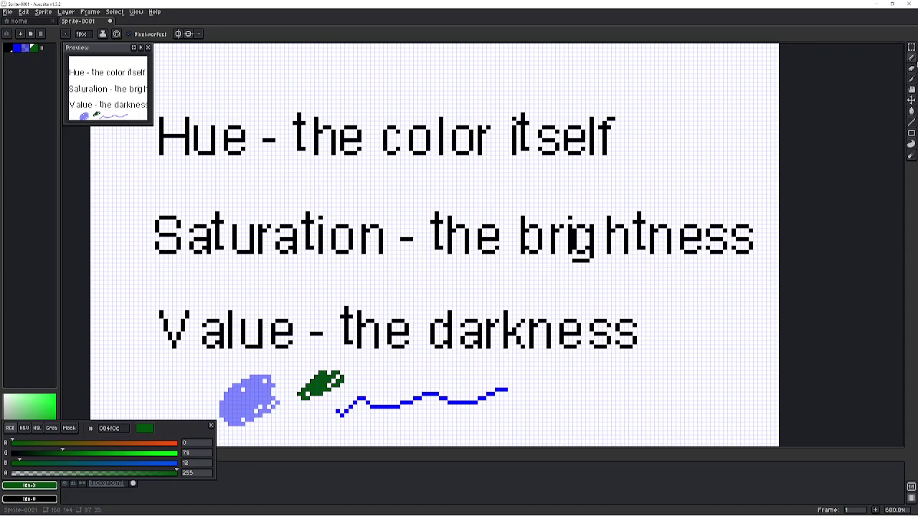
click(37, 428)
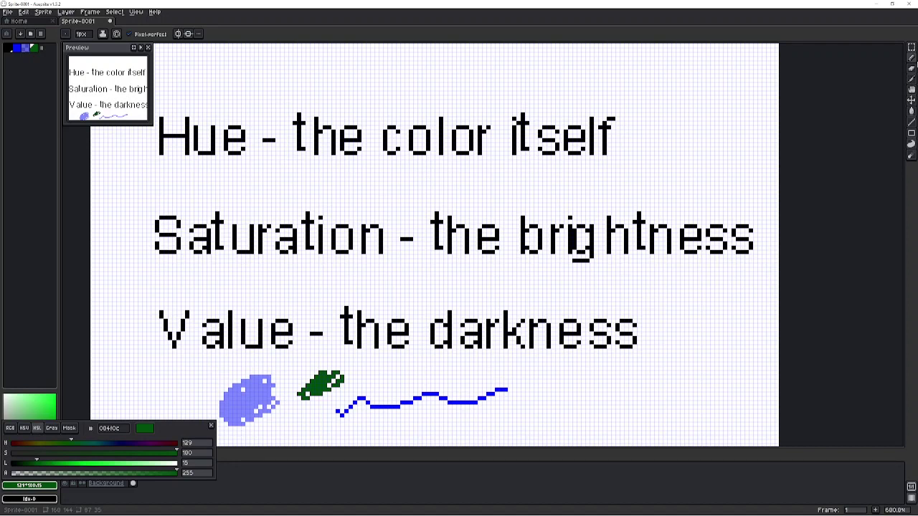
click(24, 428)
click(38, 428)
click(24, 428)
click(37, 428)
click(24, 428)
click(37, 428)
Try the Gray and Mask modes for the foreground color, return the transparent color to HSV mode and close the editor
click(52, 428)
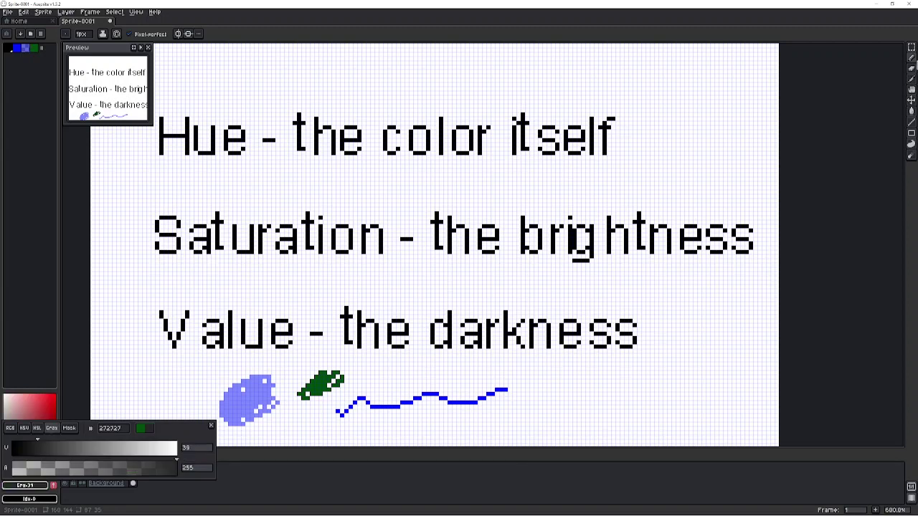
click(68, 428)
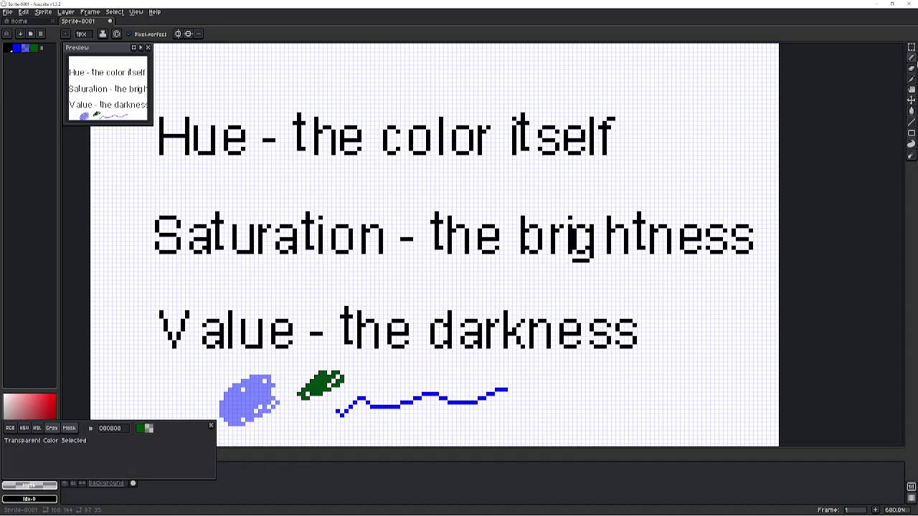
click(51, 427)
click(10, 428)
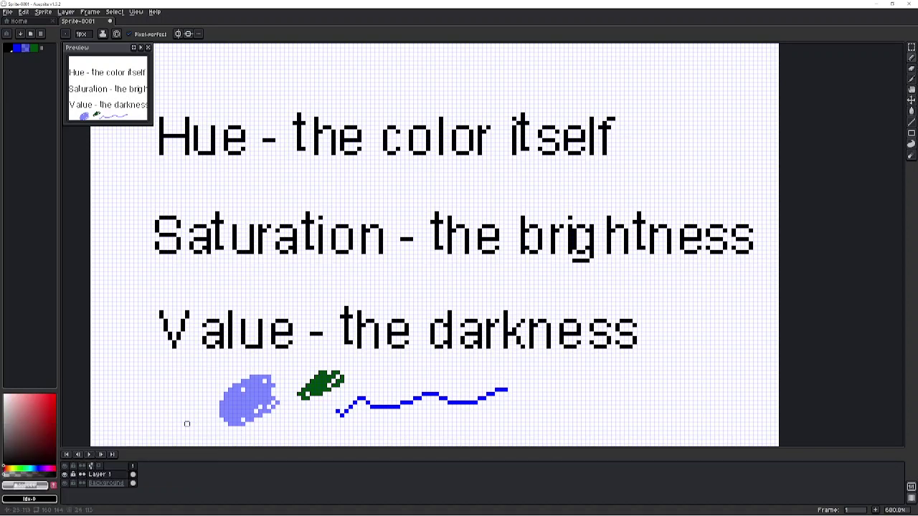
click(25, 485)
click(25, 428)
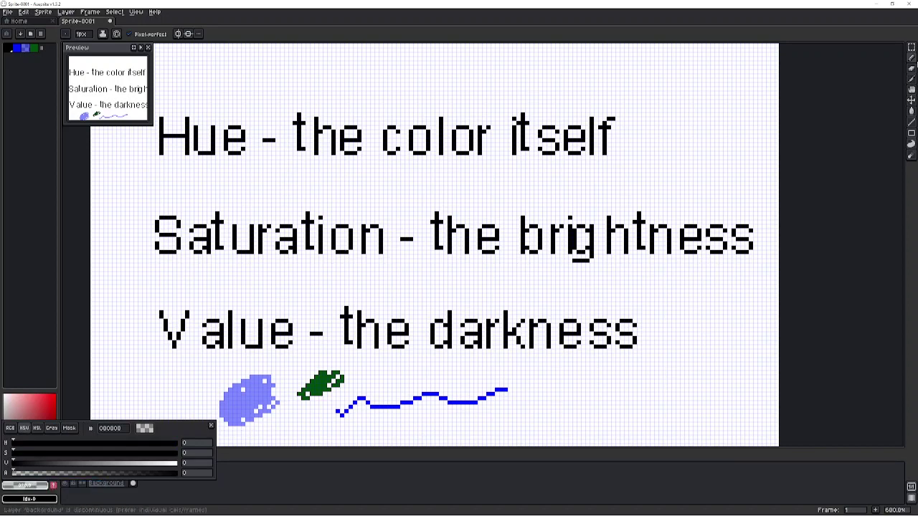
click(211, 426)
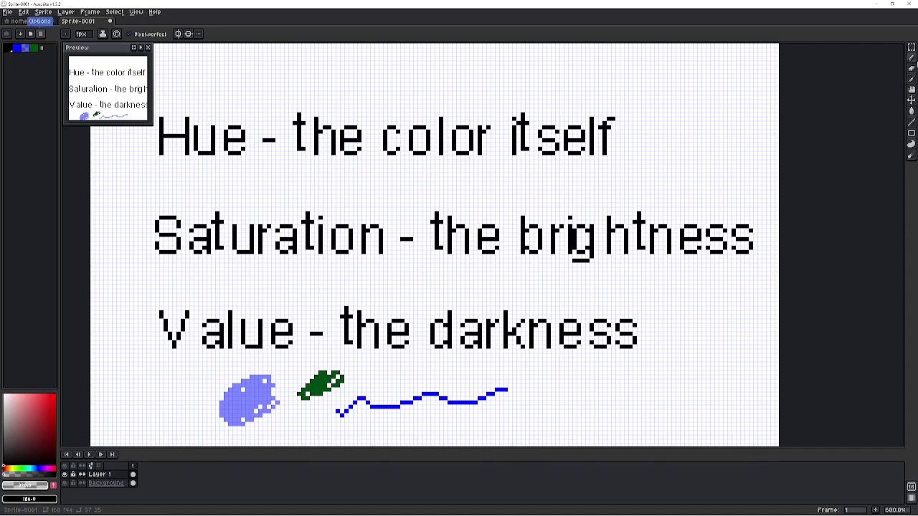
Start saving the current palette to a file and choose the hex format (*.hex)
click(41, 48)
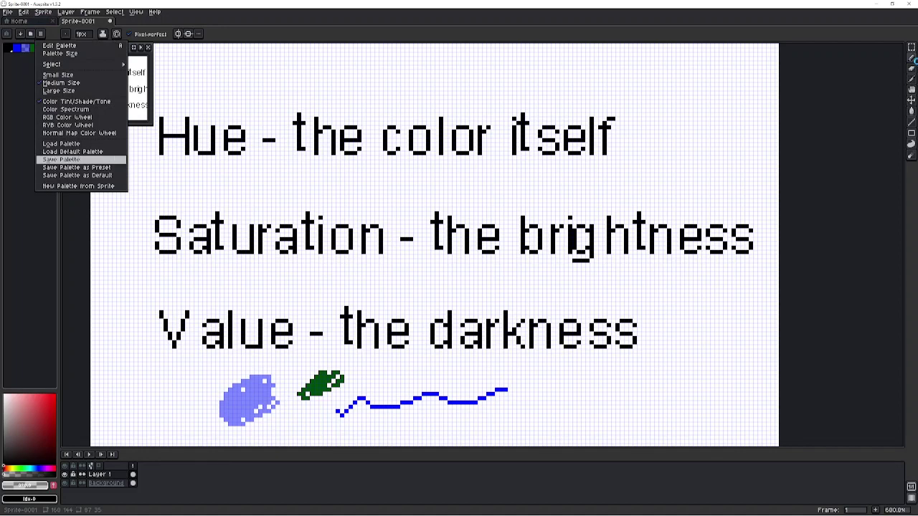
click(61, 159)
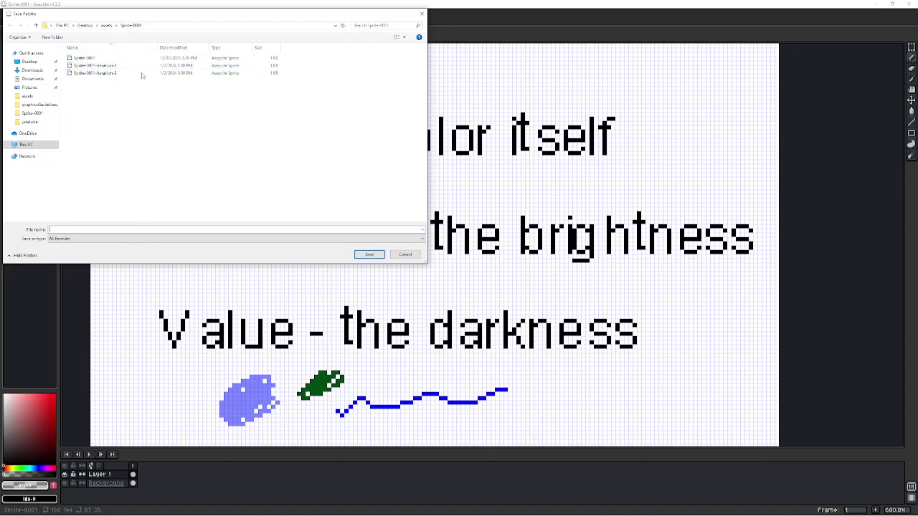
click(153, 238)
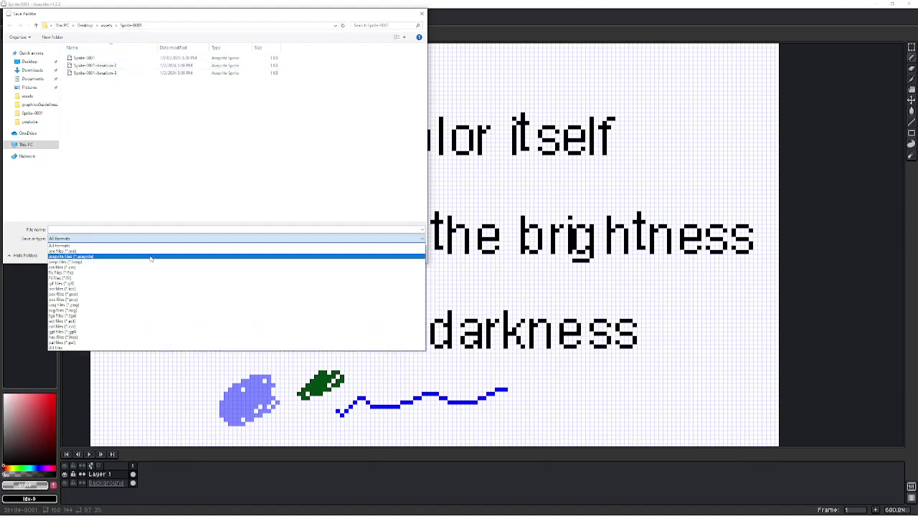
click(97, 337)
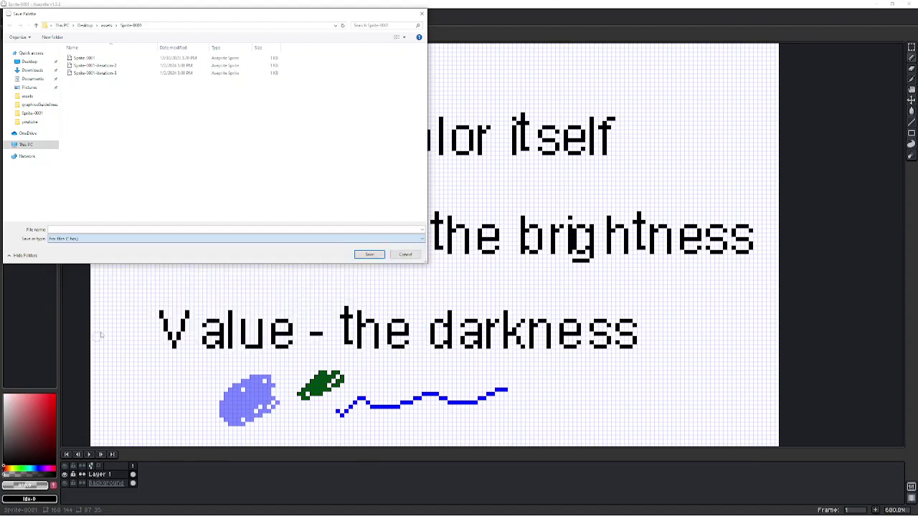
Name the palette file testColors and save it in the Sprite-0001 folder
click(140, 229)
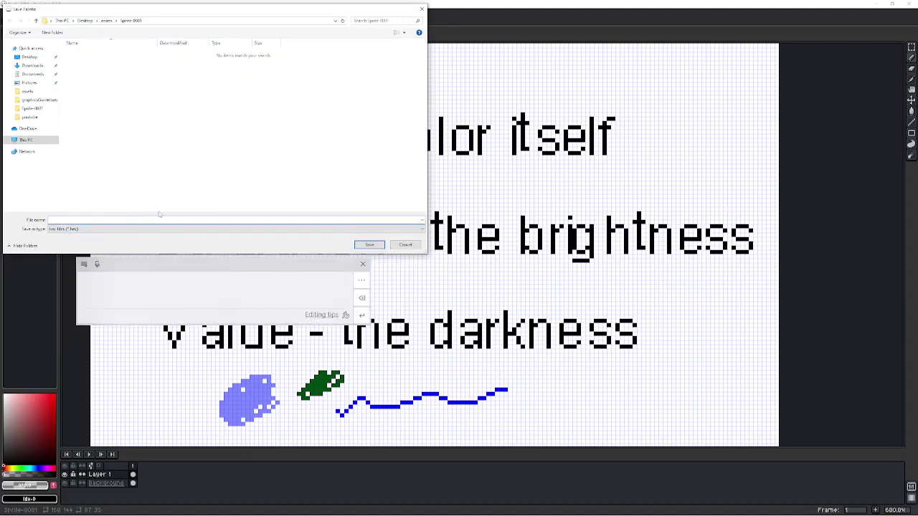
click(362, 264)
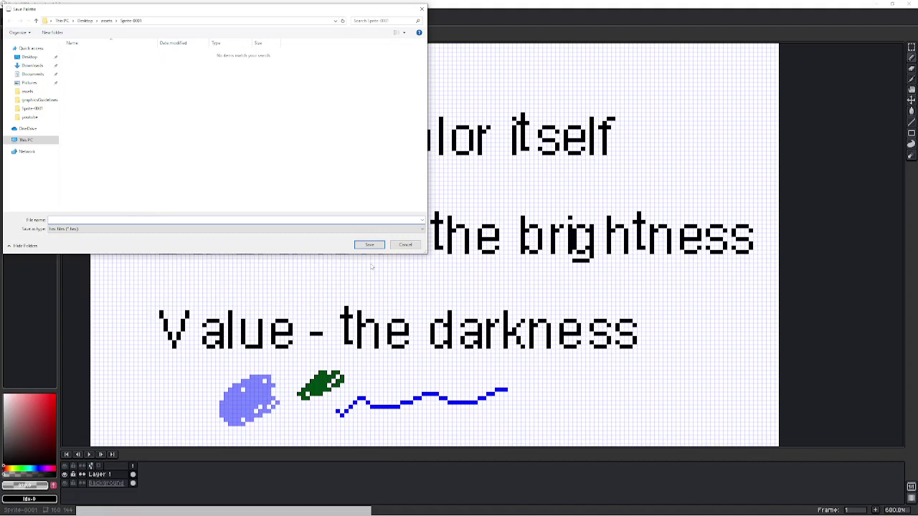
click(219, 220)
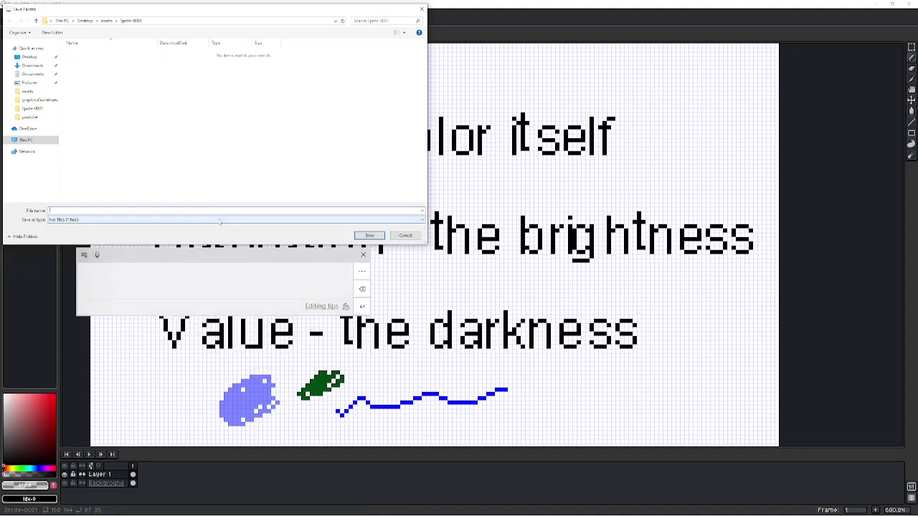
text(testColo)
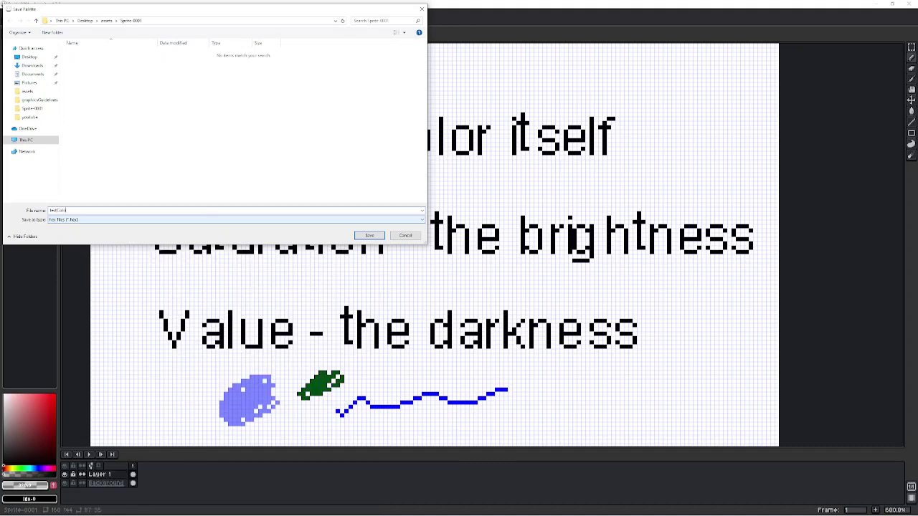
text(rs)
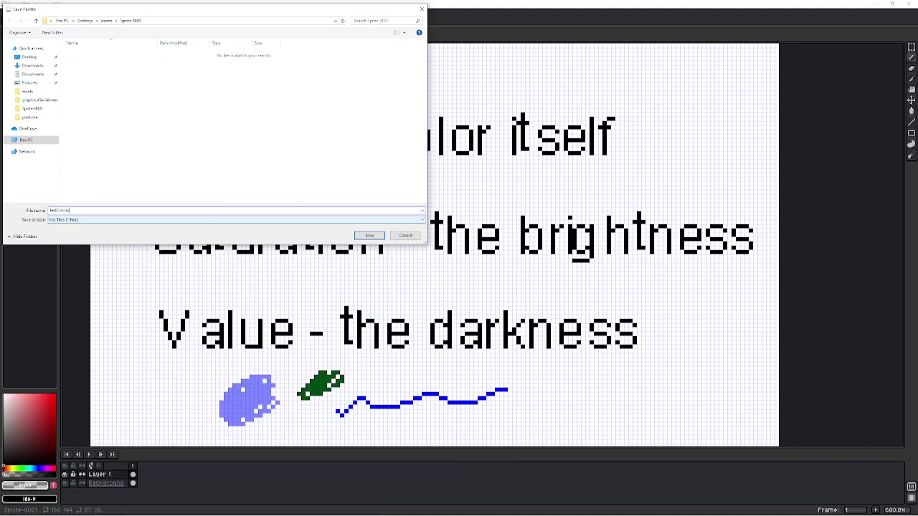
click(108, 22)
double_click(97, 56)
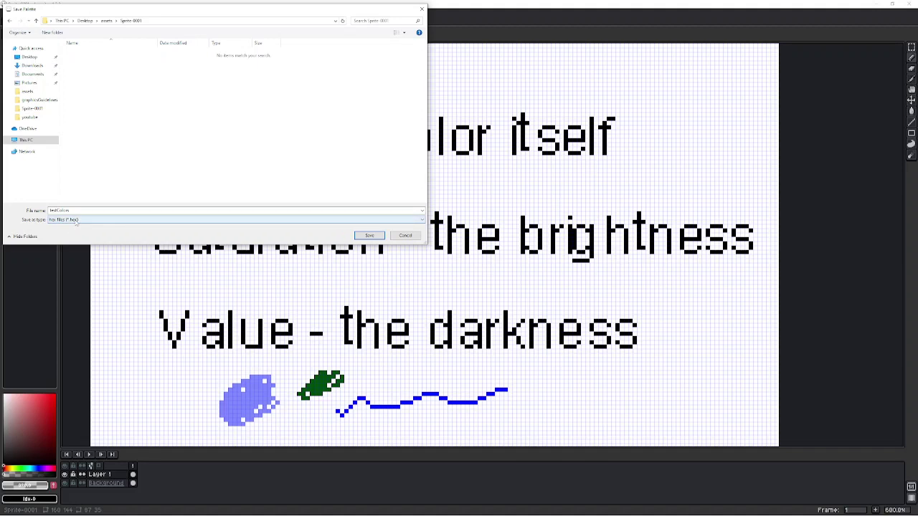
click(370, 237)
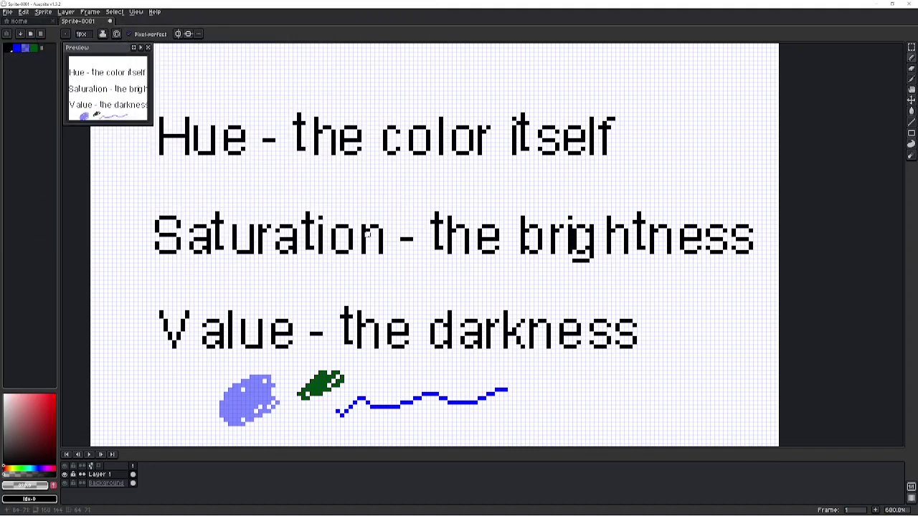
Quit without saving the sprite, then reopen Aseprite and create a new RGB sprite with a white background
click(910, 7)
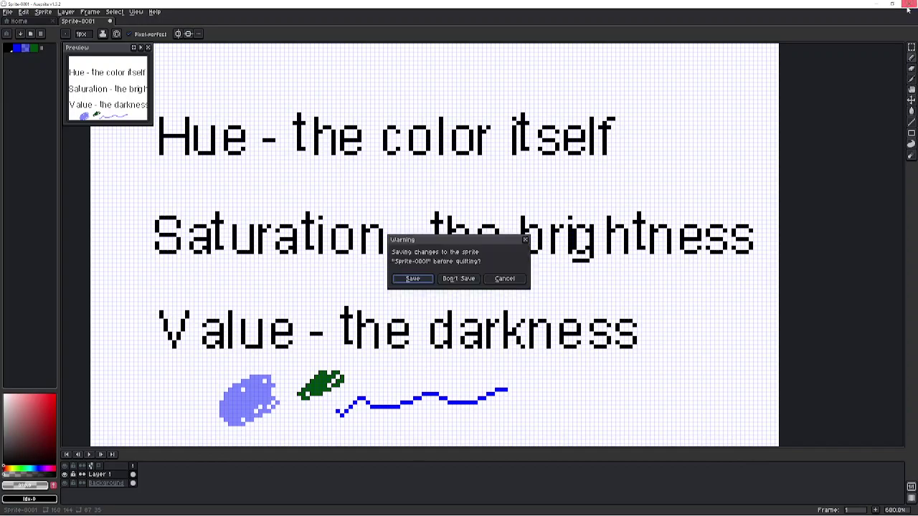
click(459, 279)
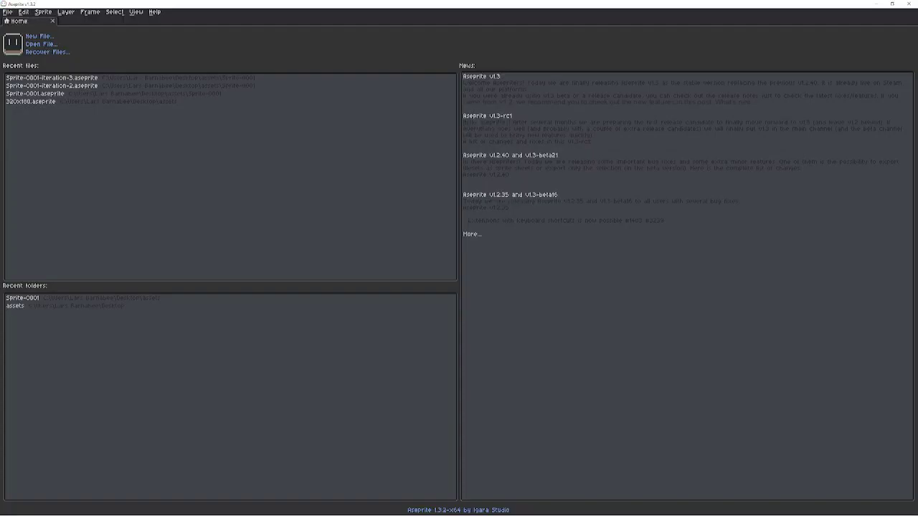
click(43, 37)
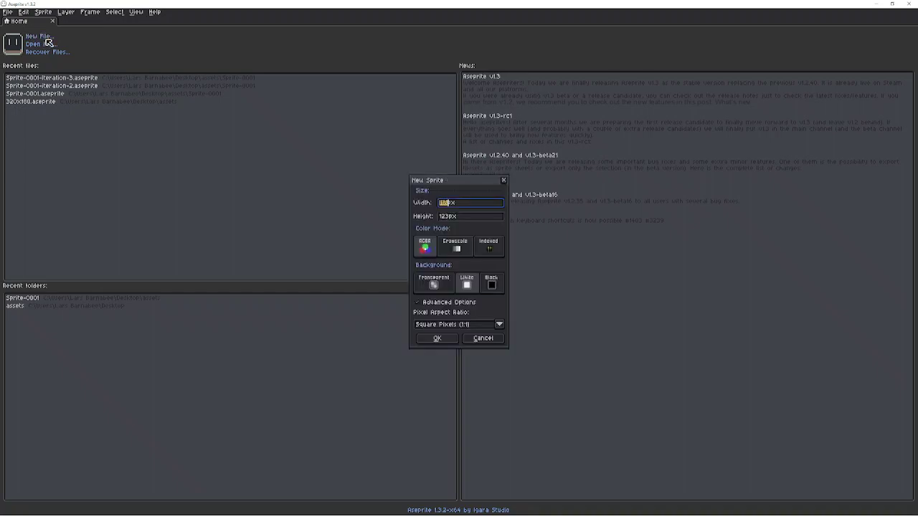
key(Return)
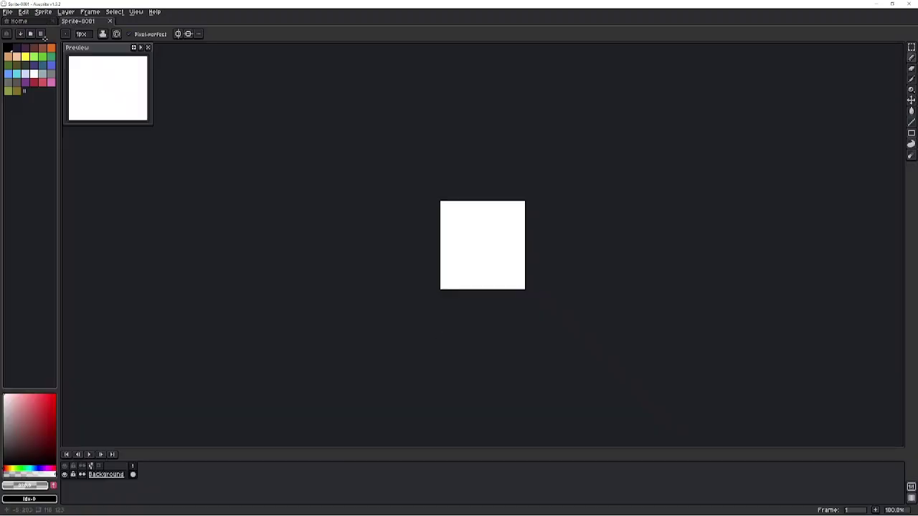
drag(482, 245, 431, 262)
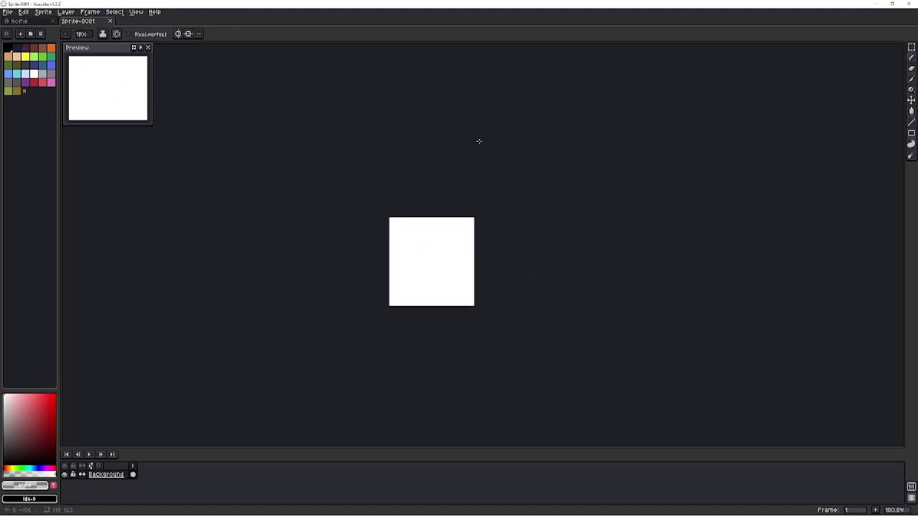
scroll(446, 281, up, 3)
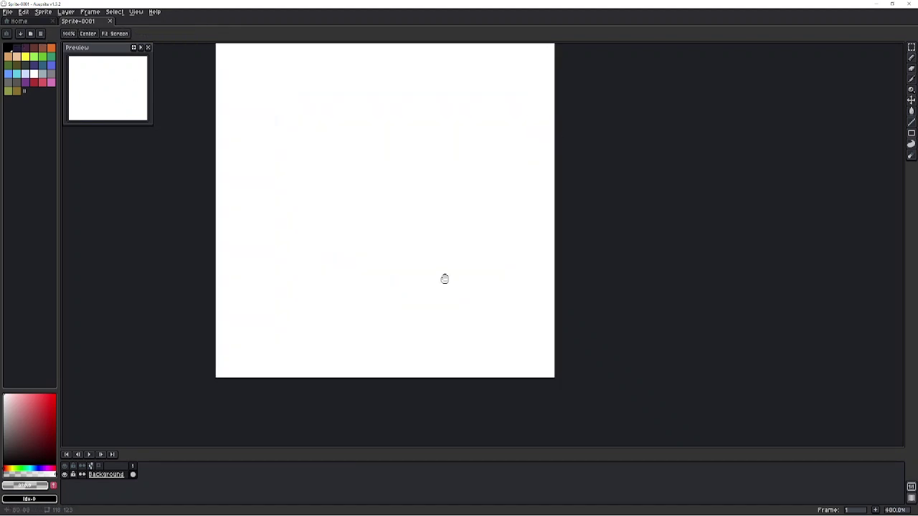
drag(446, 279, 476, 311)
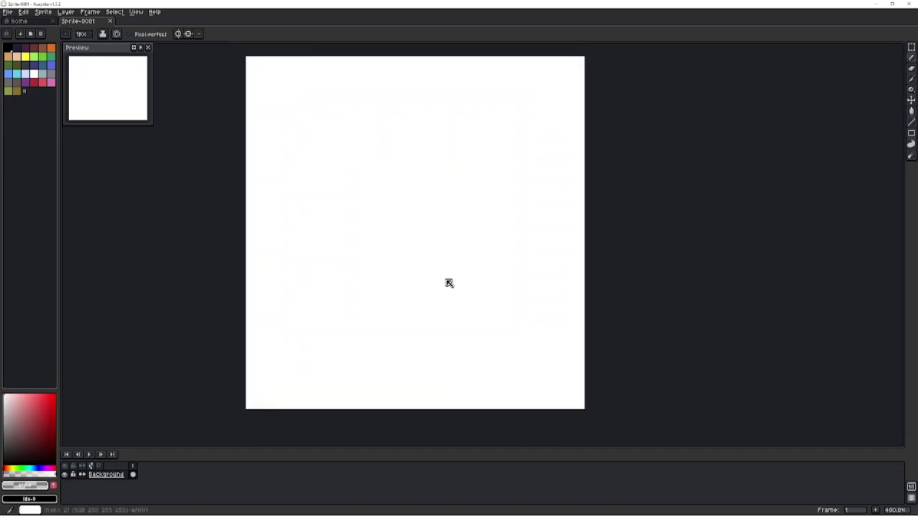
Load the saved palette testColors.hex into the new sprite
click(41, 34)
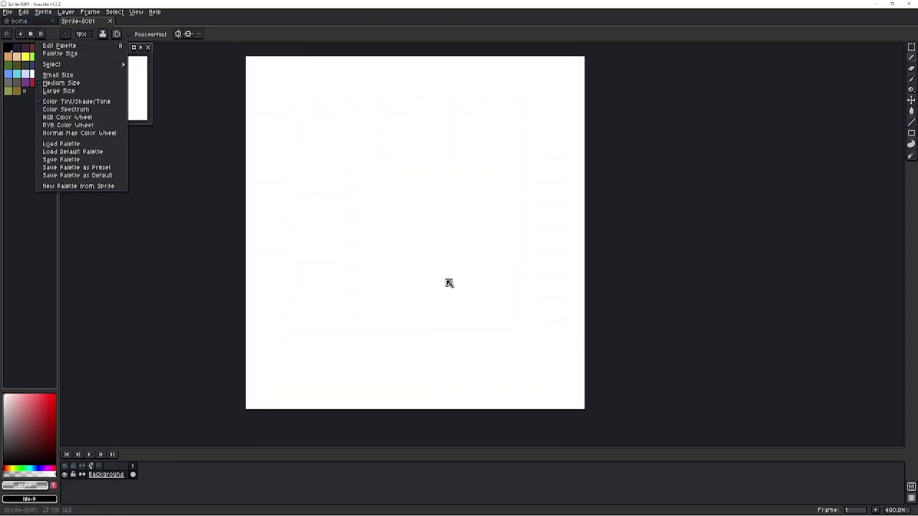
key(Down)
key(Down)
key(Down)
key(Down)
key(Down)
key(Down)
key(Down)
key(Down)
key(Down)
key(Down)
key(Down)
key(Down)
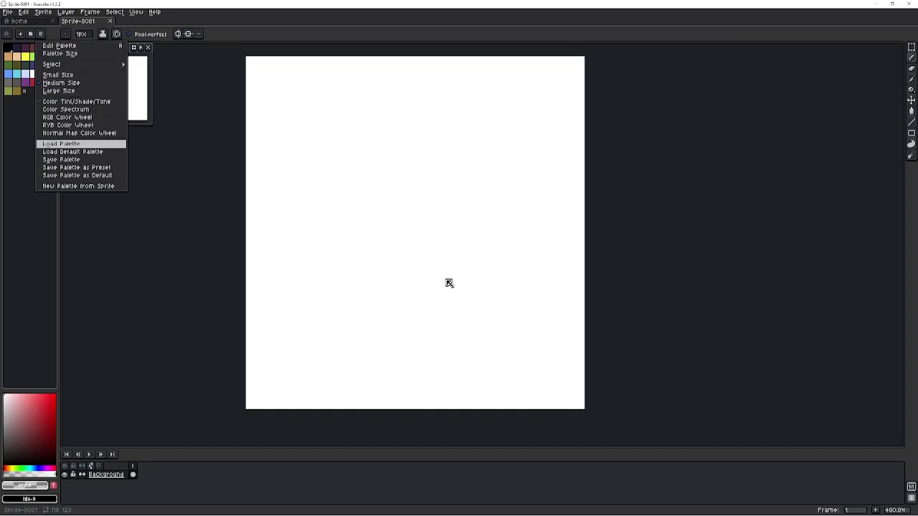
key(Down)
key(Up)
key(Return)
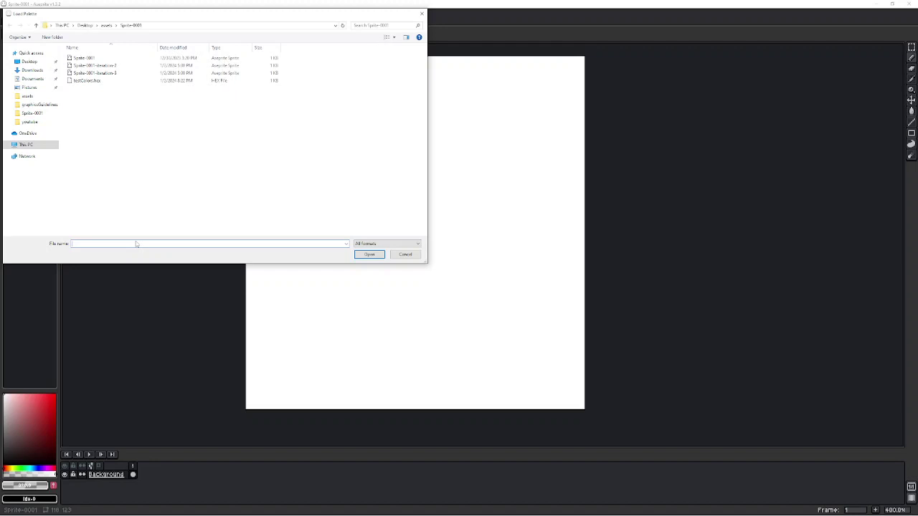
click(99, 82)
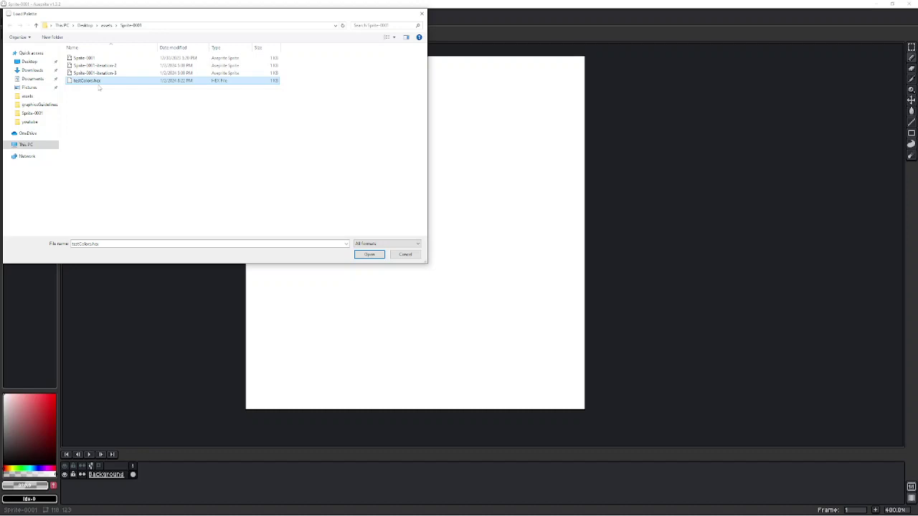
click(367, 255)
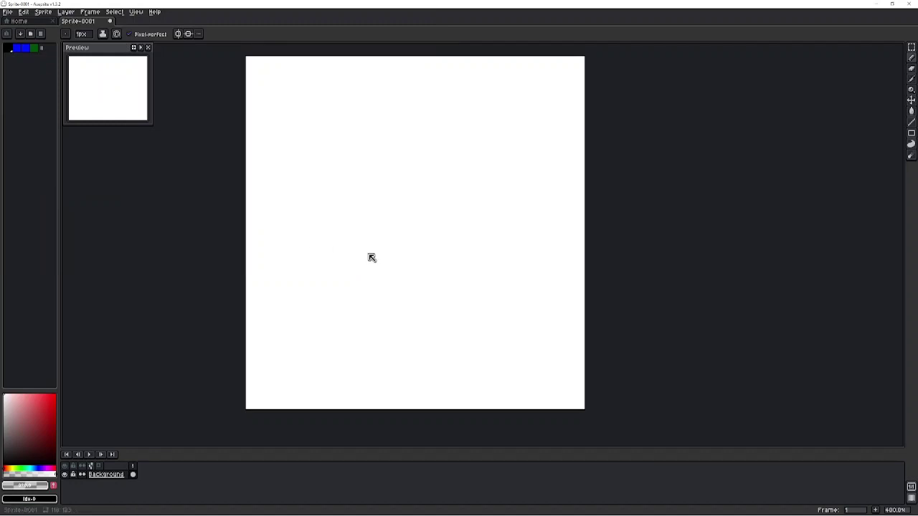
Check the two identical blue swatches and remove the second one from the palette
click(26, 48)
click(17, 48)
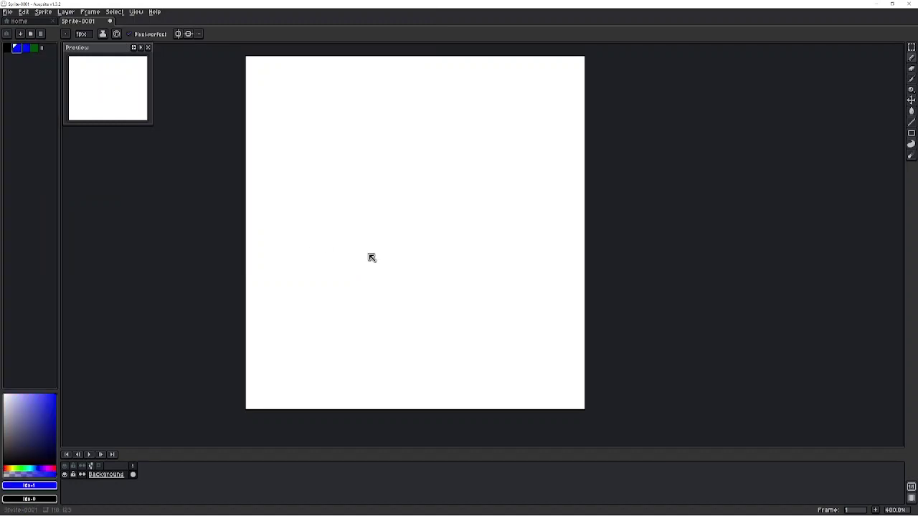
key(bracketright)
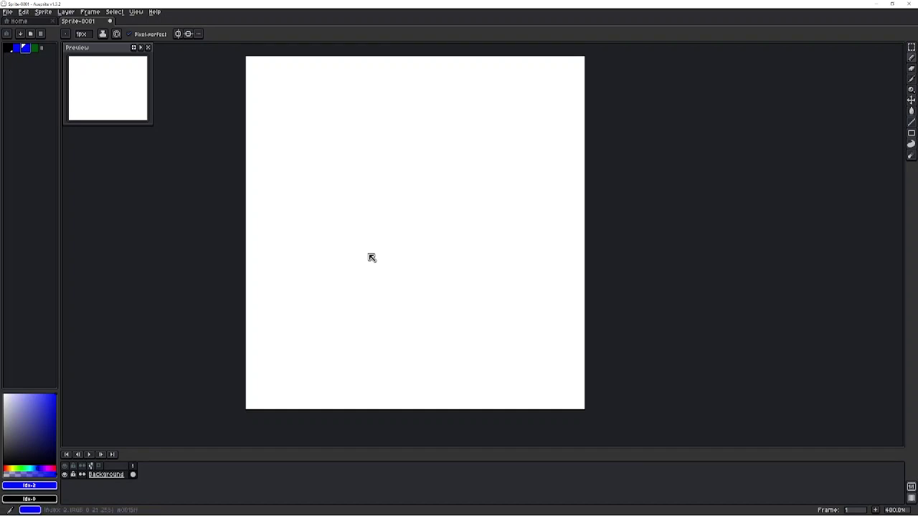
key(bracketright)
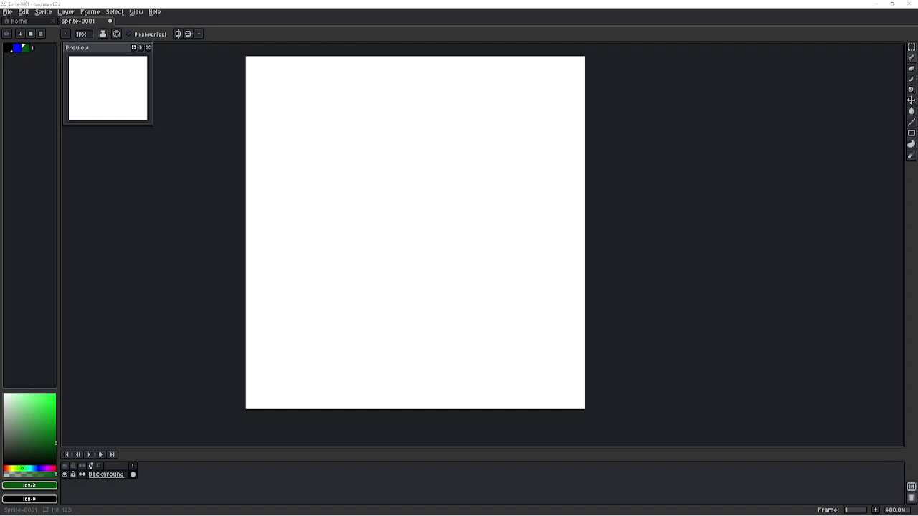
Switch to File Explorer, view the contents of the Sprite-0001 folder inside assets, and close the window
drag(917, 84, 478, 130)
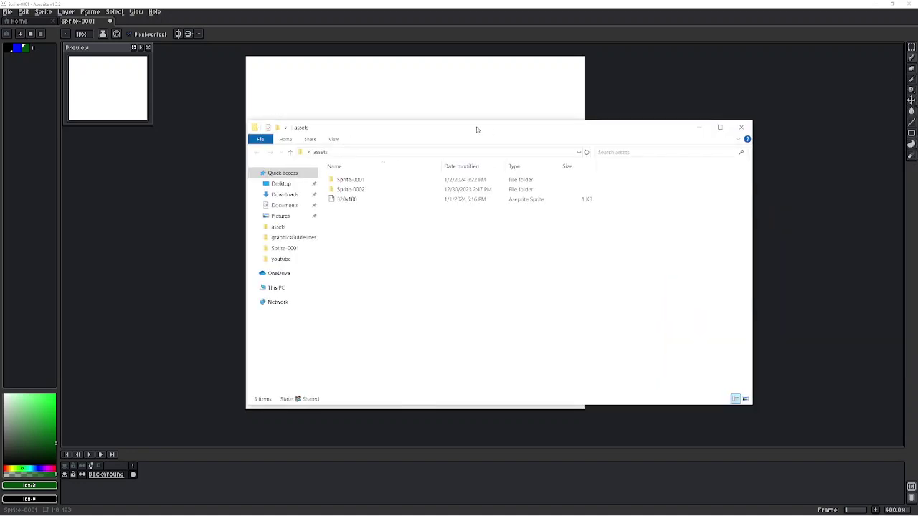
double_click(359, 180)
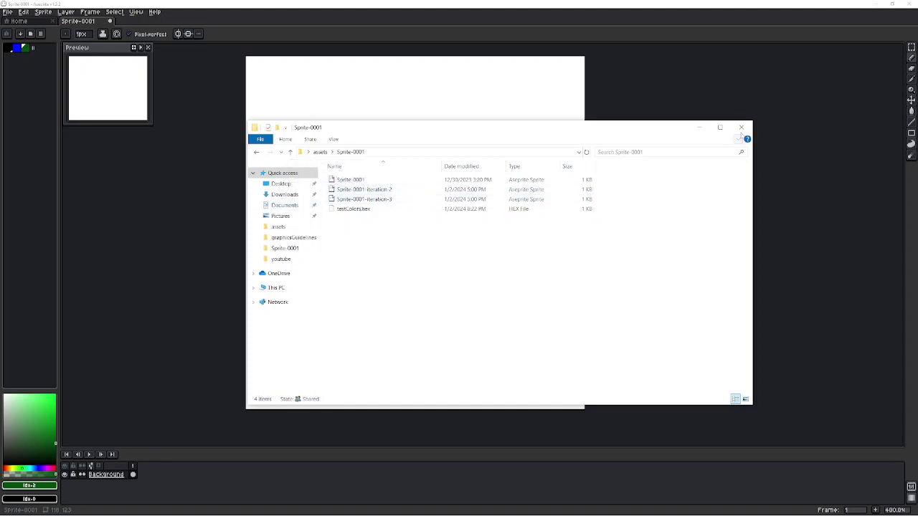
click(741, 127)
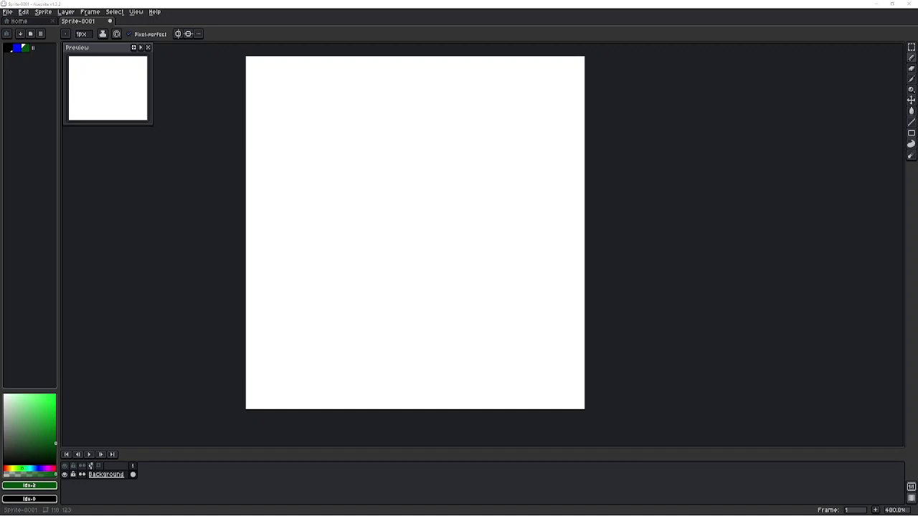
Switch to the browser and review the foreground, background and color mode sections of the Aseprite Color bar documentation
drag(498, 133, 393, 101)
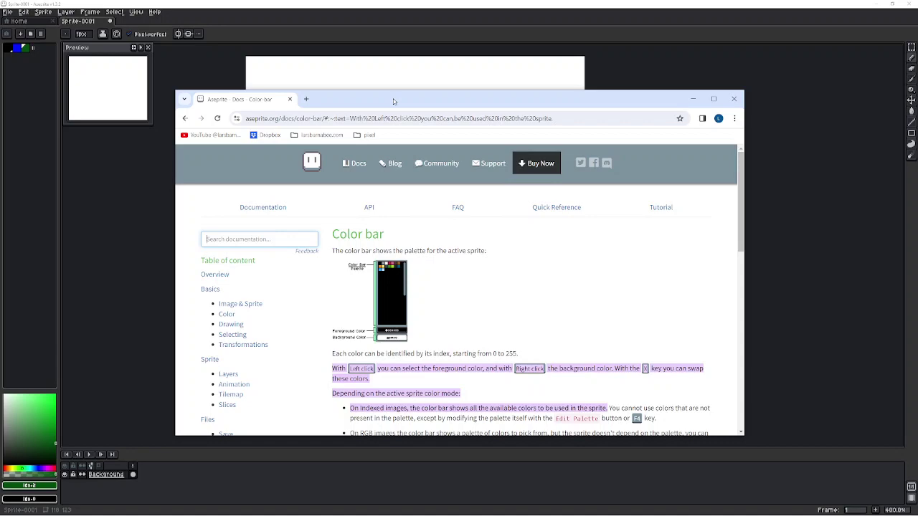
drag(393, 101, 389, 92)
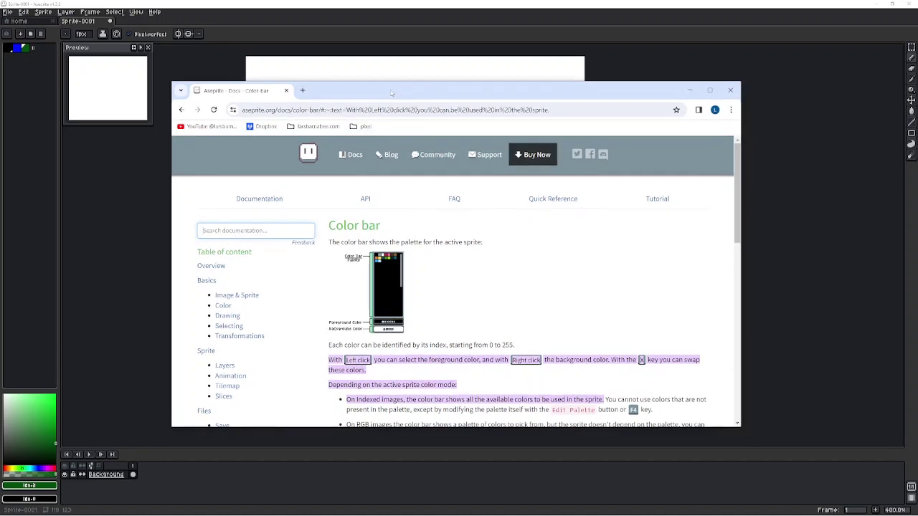
scroll(481, 286, down, 5)
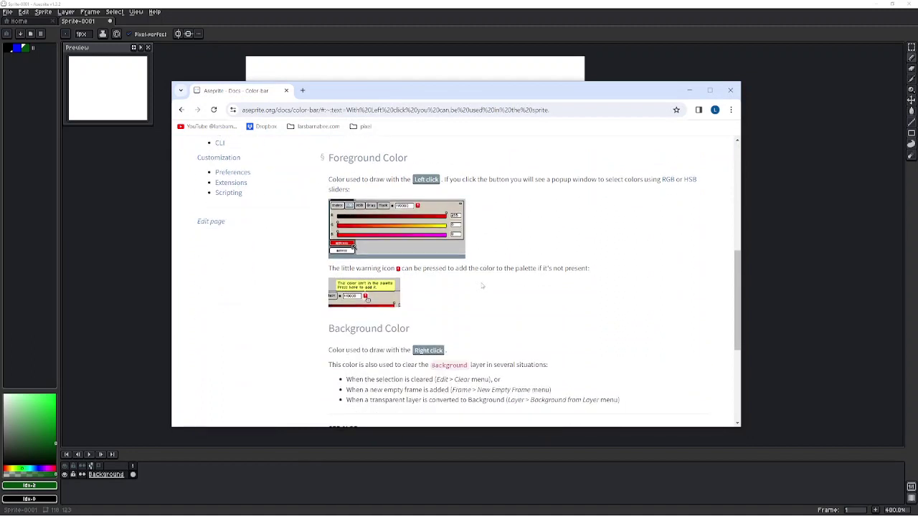
scroll(482, 285, down, 2)
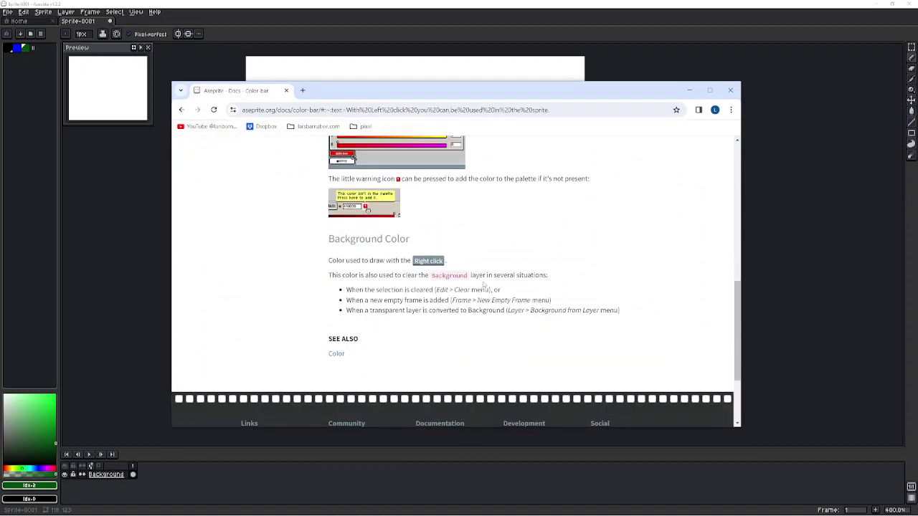
scroll(483, 285, up, 2)
scroll(484, 285, up, 2)
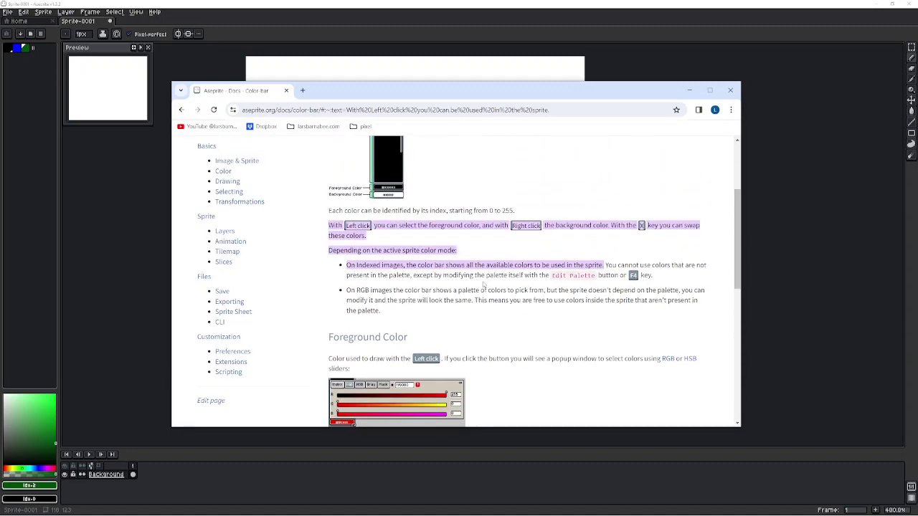
drag(318, 90, 917, 56)
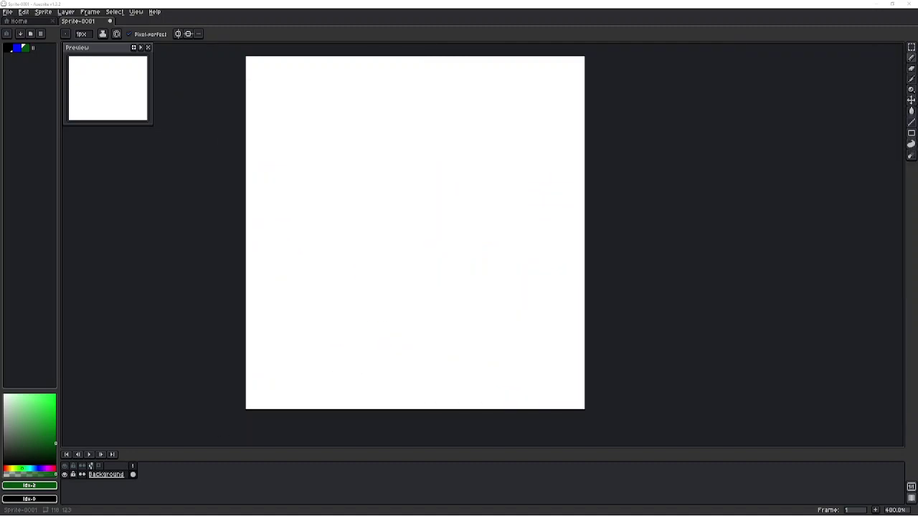